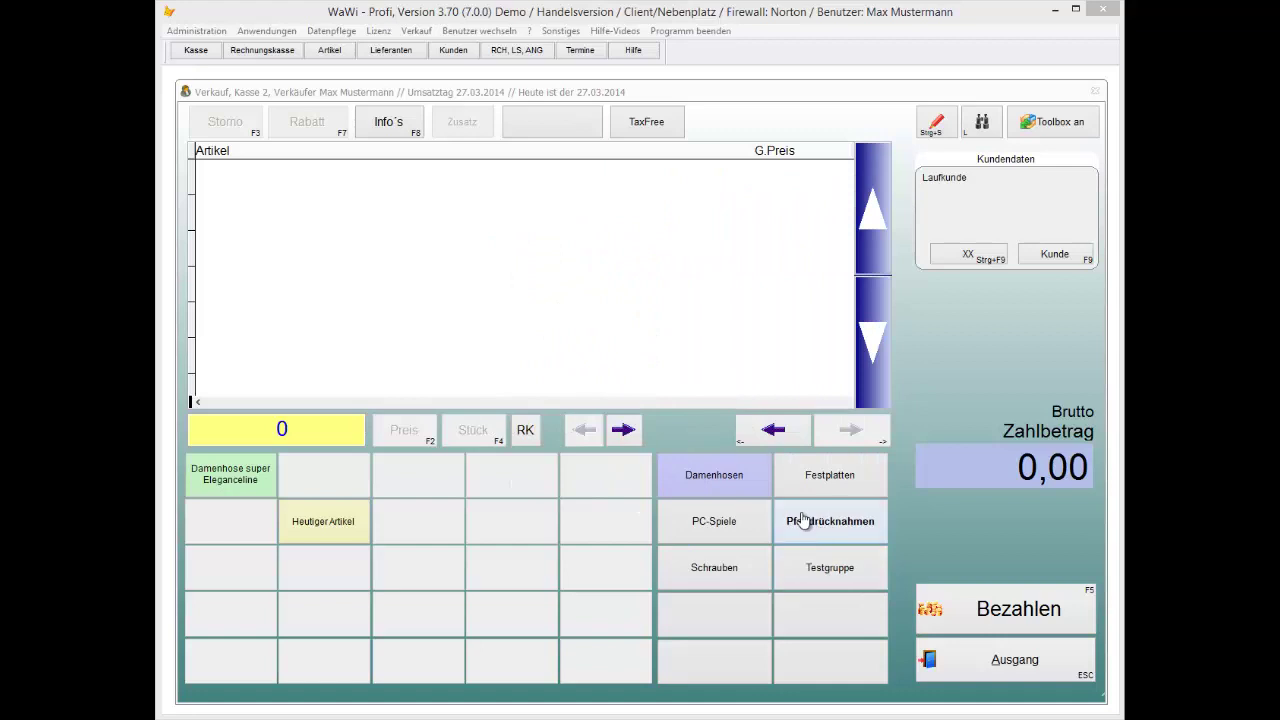
Step: Add one Heutiger Artikel and one Damenhose super Eleganceline to the sale, approving the sale of the trousers despite insufficient stock
{"action": "left_click", "coordinate": [698, 494]}
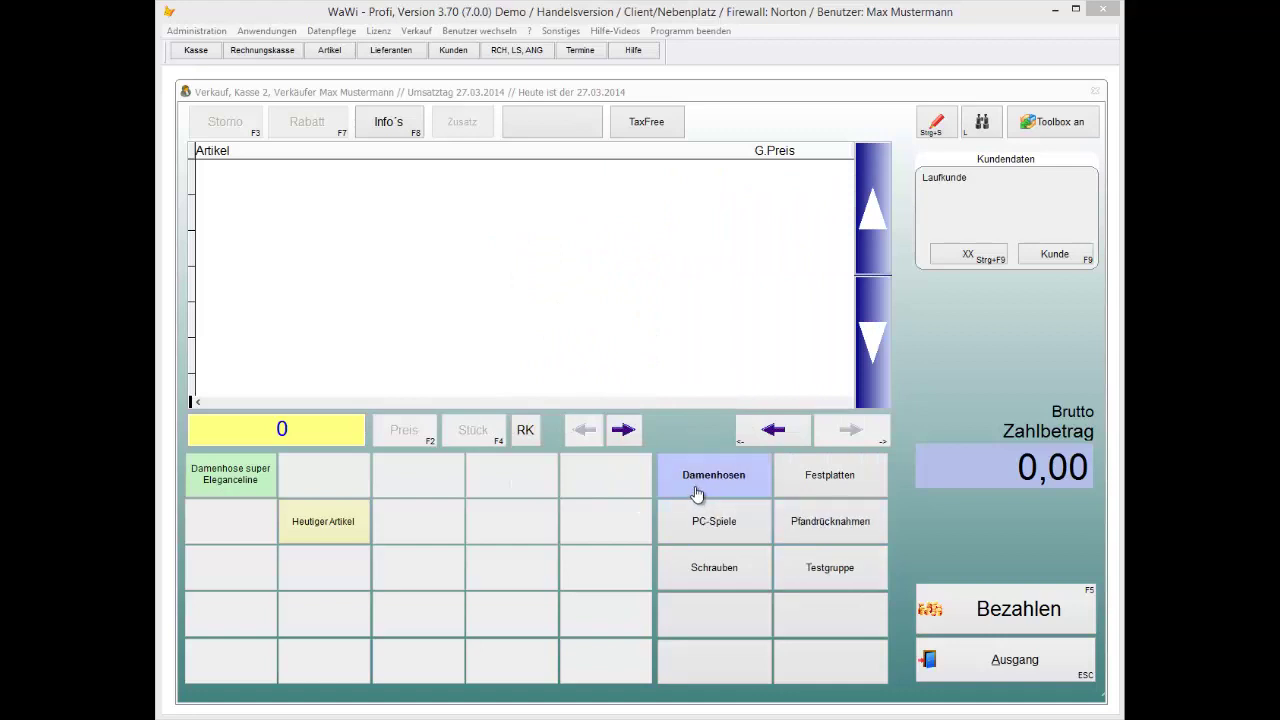
{"action": "left_click", "coordinate": [305, 527]}
{"action": "key", "text": "Return"}
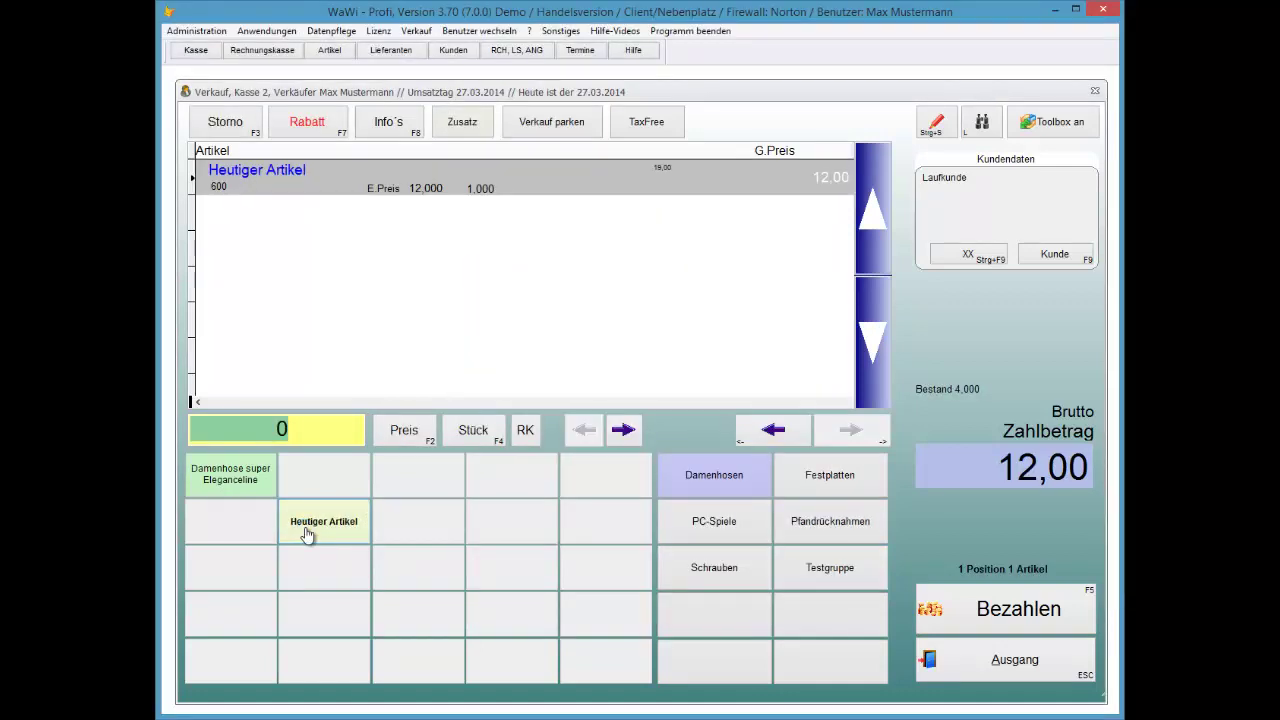
{"action": "key", "text": "Return"}
{"action": "key", "text": "Return"}
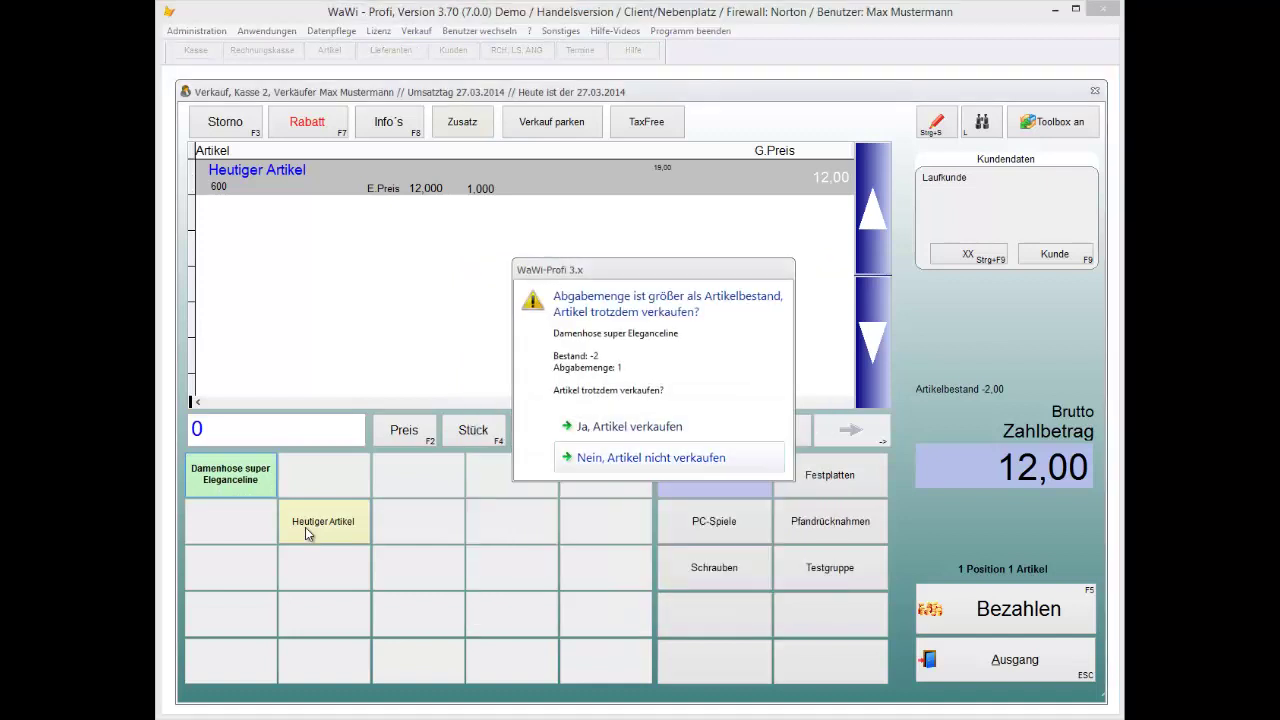
{"action": "key", "text": "Up"}
{"action": "key", "text": "Return"}
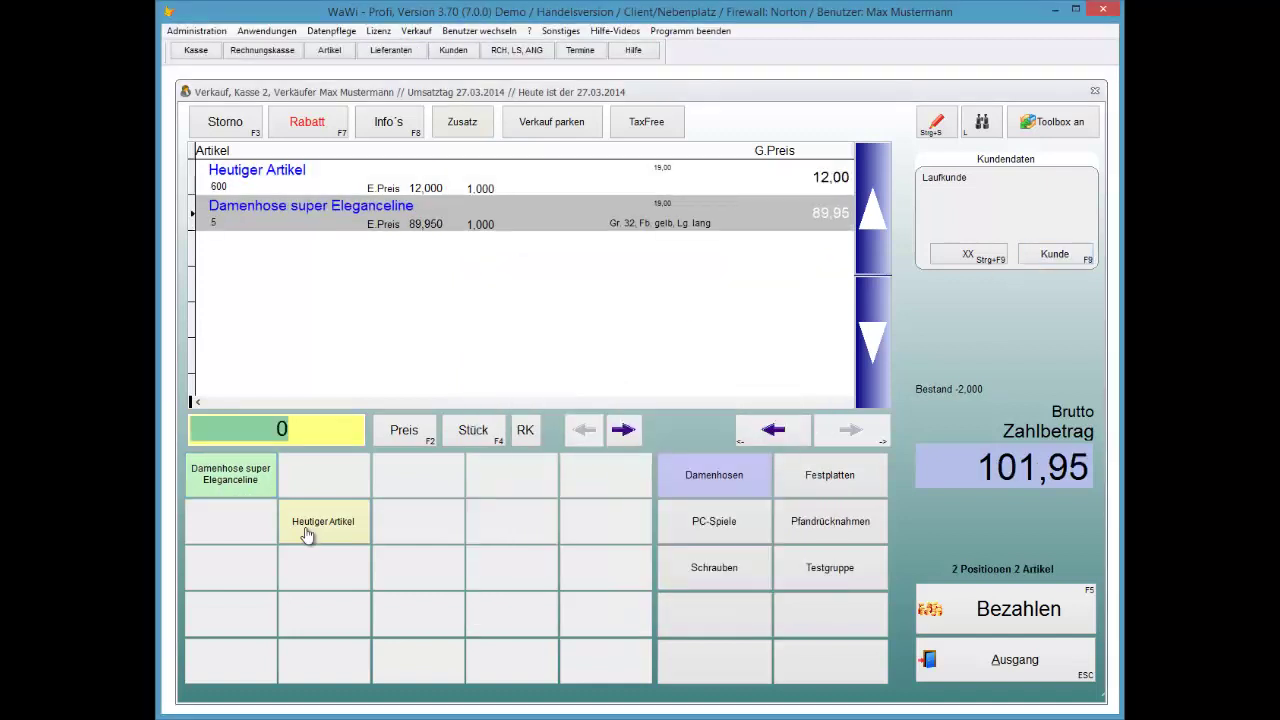
Step: Pay the sale in cash with 200,00 received and book it without printing a receipt
{"action": "key", "text": "F5"}
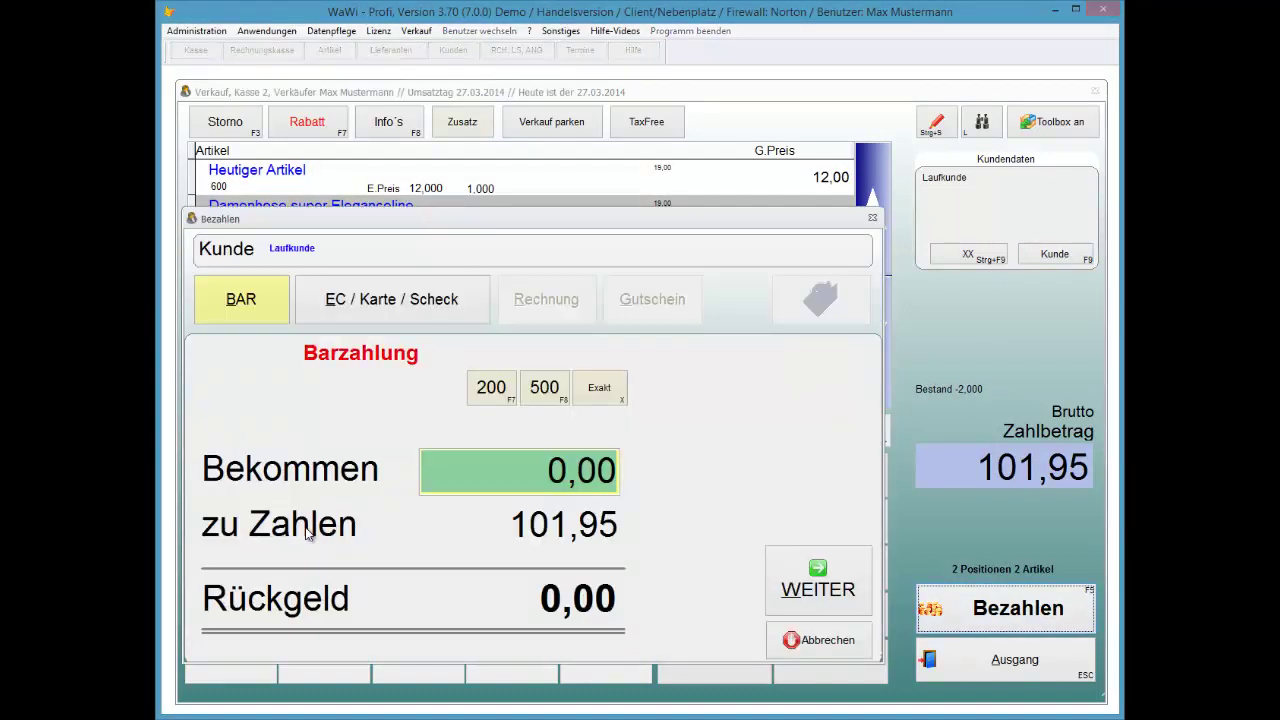
{"action": "key", "text": "F7"}
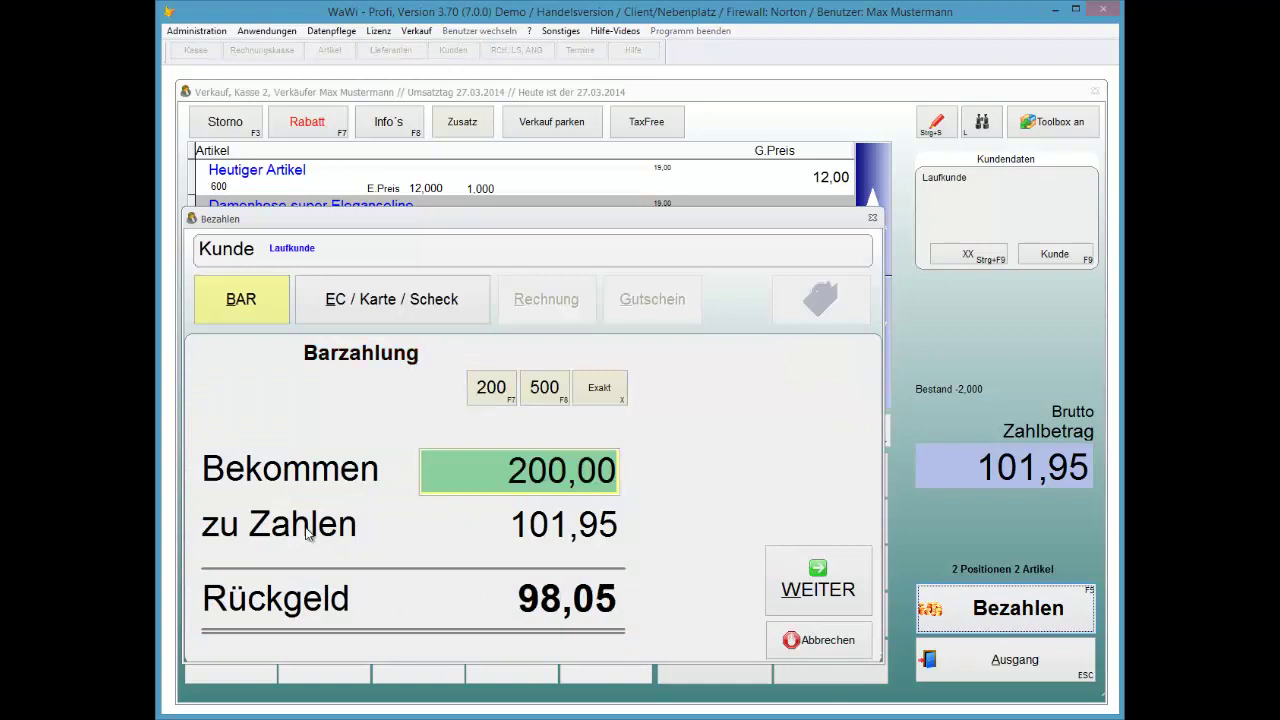
{"action": "key", "text": "Return"}
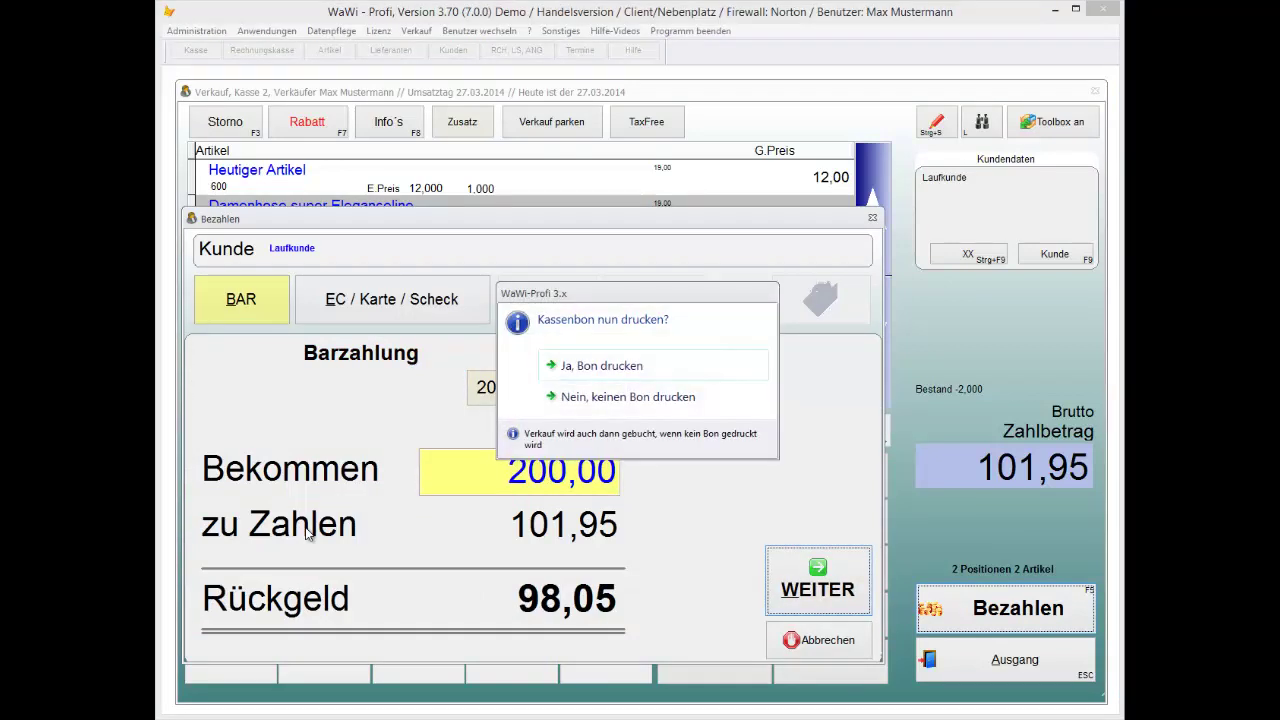
{"action": "key", "text": "Down"}
{"action": "key", "text": "Return"}
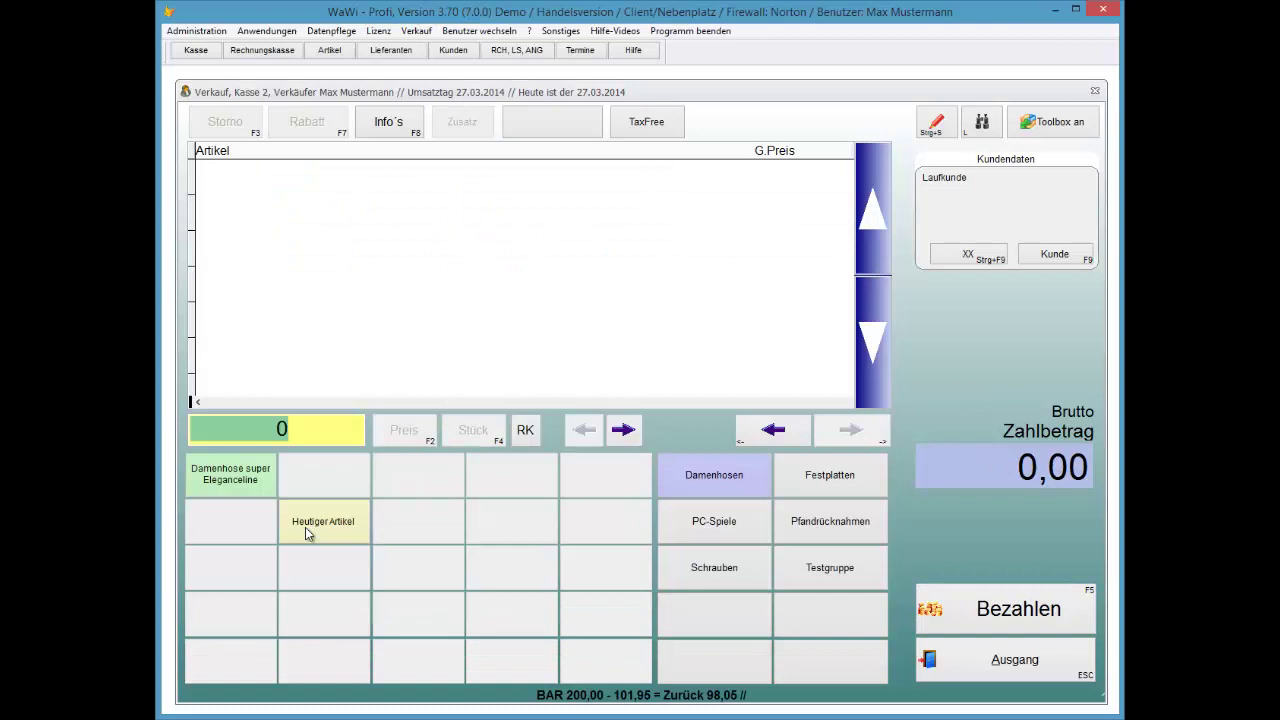
Step: Create a quick TaxFree receipt for receipt number 1 and acknowledge the customer payout
{"action": "key", "text": "t"}
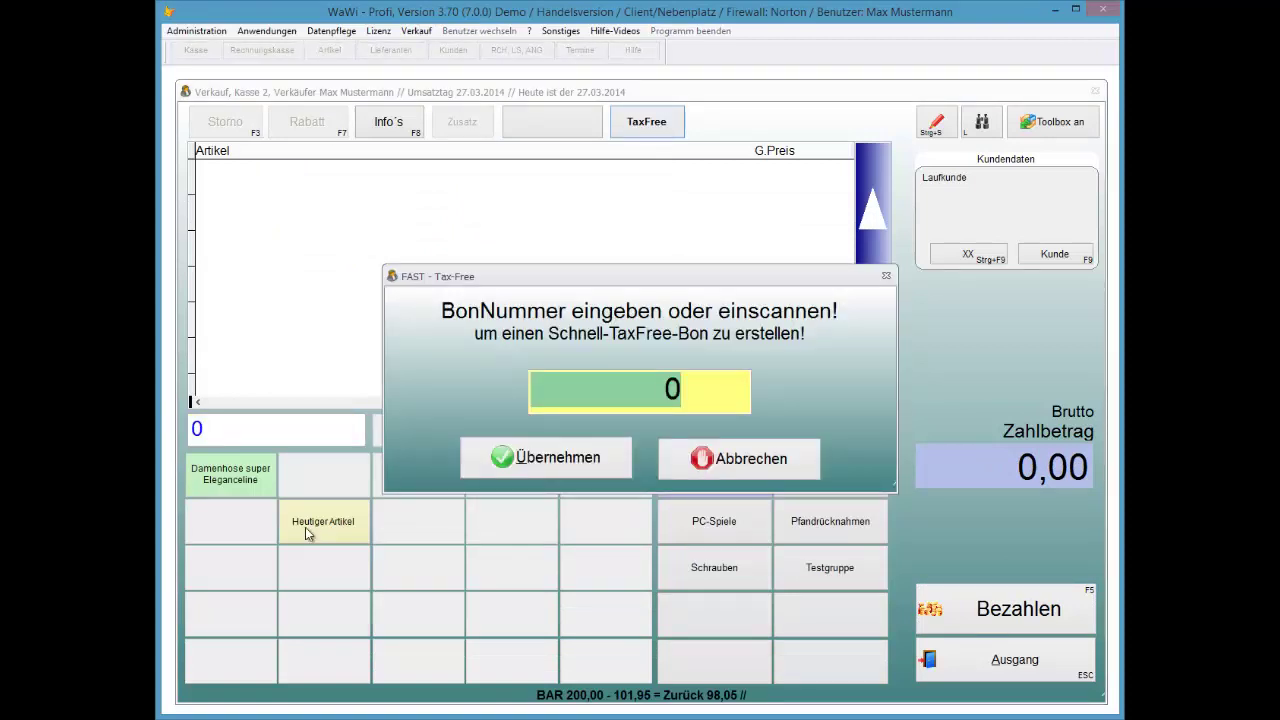
{"action": "type", "text": "1"}
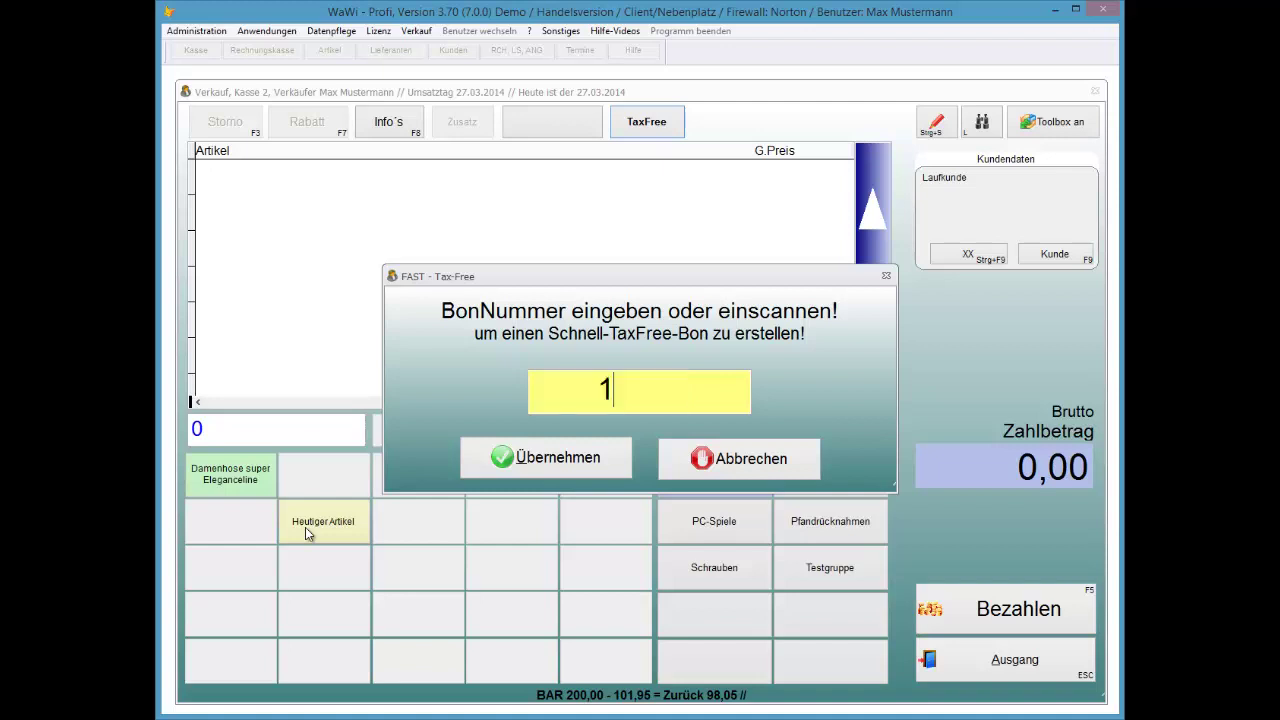
{"action": "key", "text": "Tab"}
{"action": "key", "text": "Return"}
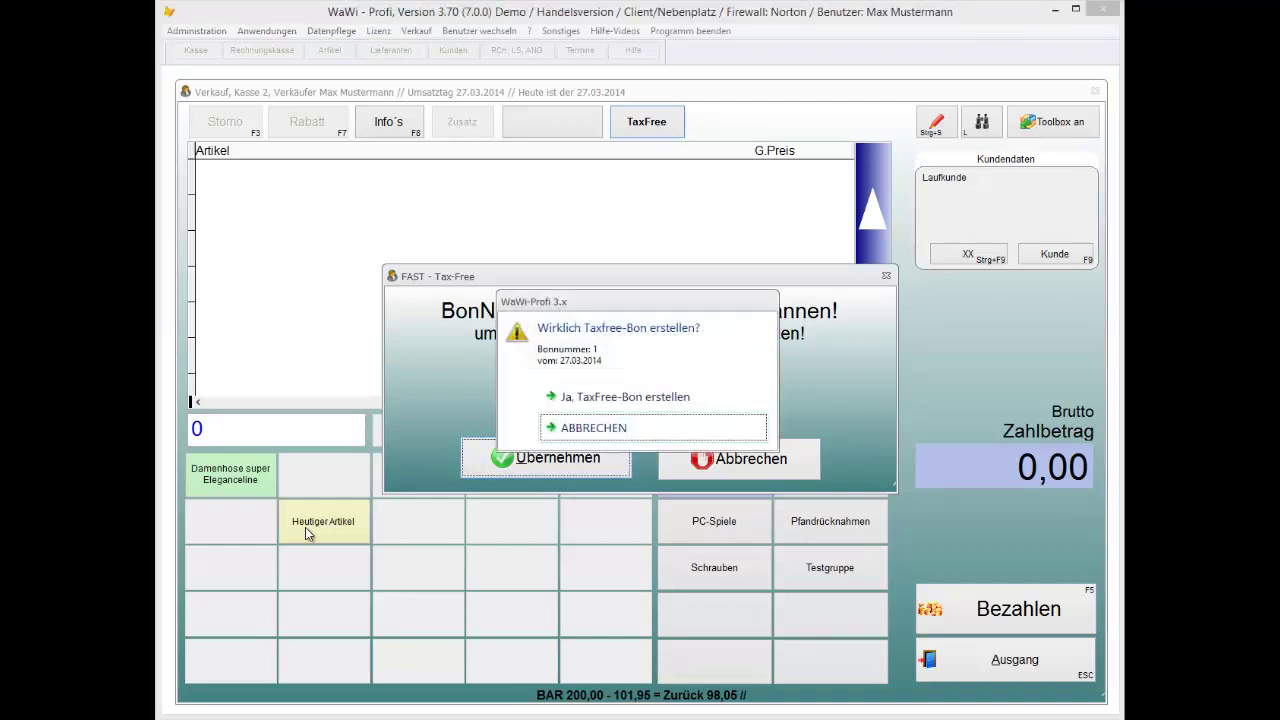
{"action": "key", "text": "Up"}
{"action": "key", "text": "Return"}
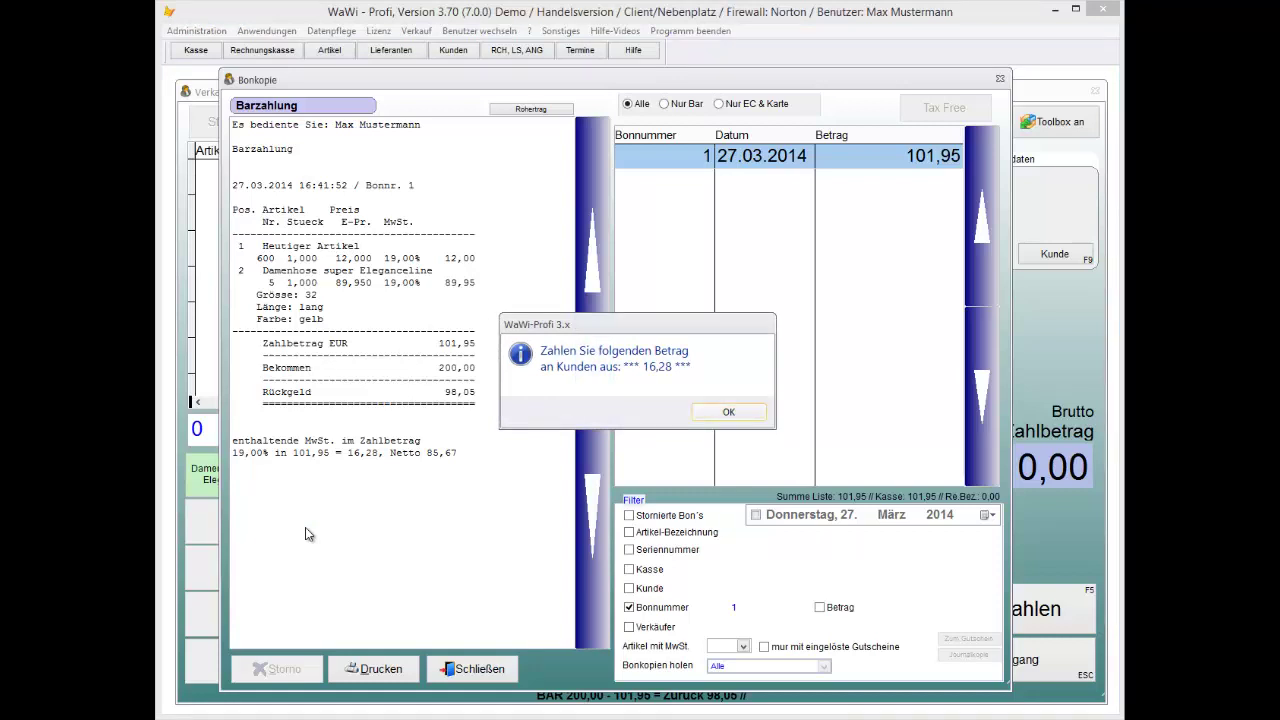
{"action": "key", "text": "Return"}
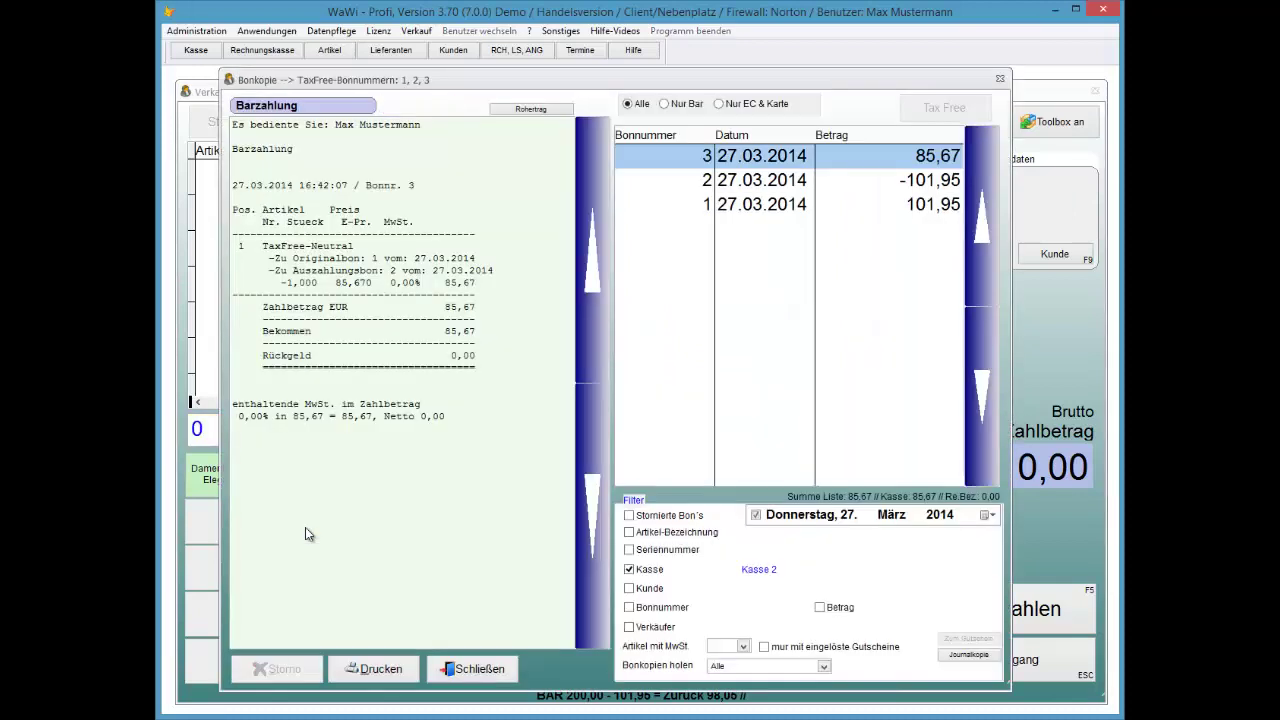
Step: Compare the original sale receipt with its TaxFree counter-booking and tax-neutral receipts, and close the receipt copies
{"action": "key", "text": "Down"}
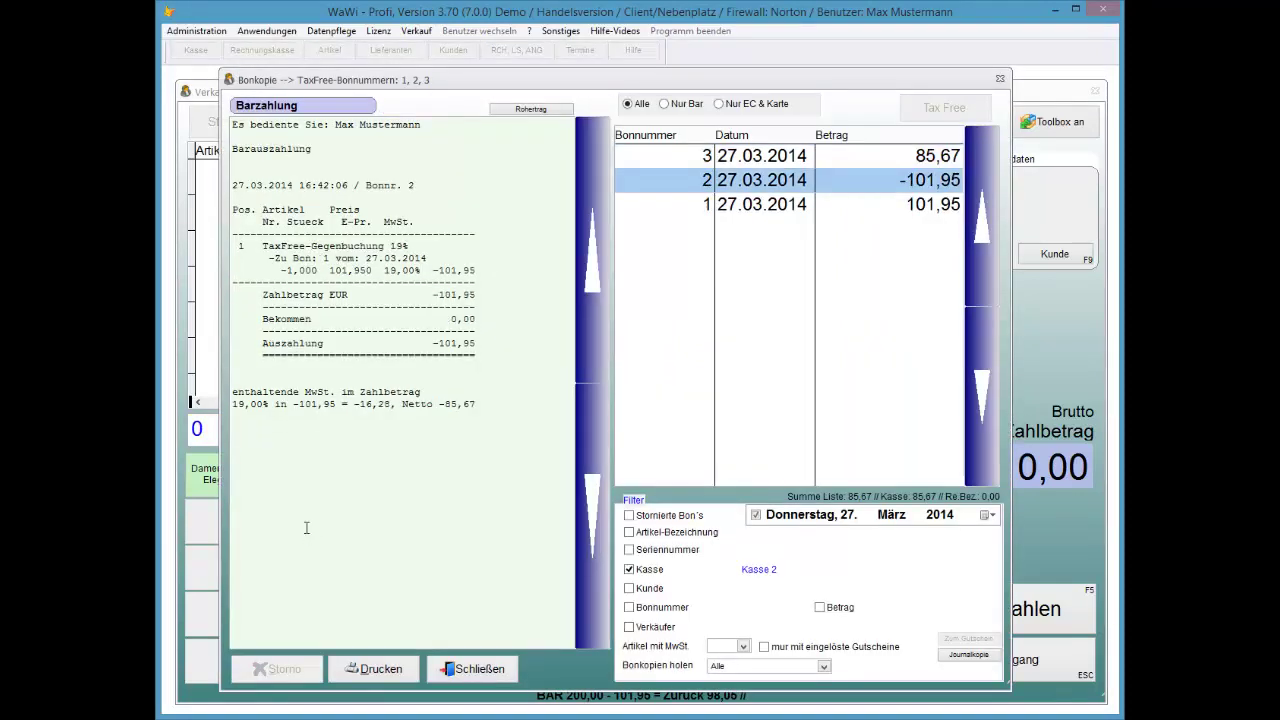
{"action": "key", "text": "Down"}
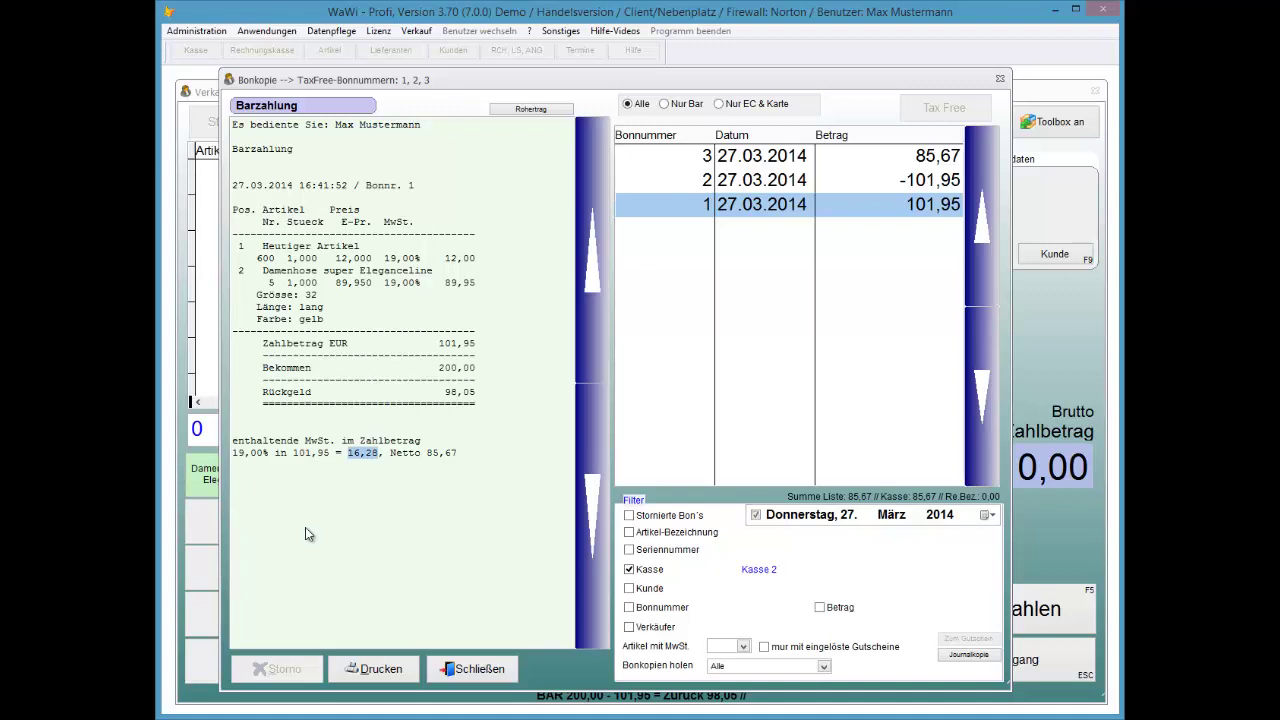
{"action": "scroll", "coordinate": [305, 527], "scroll_direction": "down", "scroll_amount": 1}
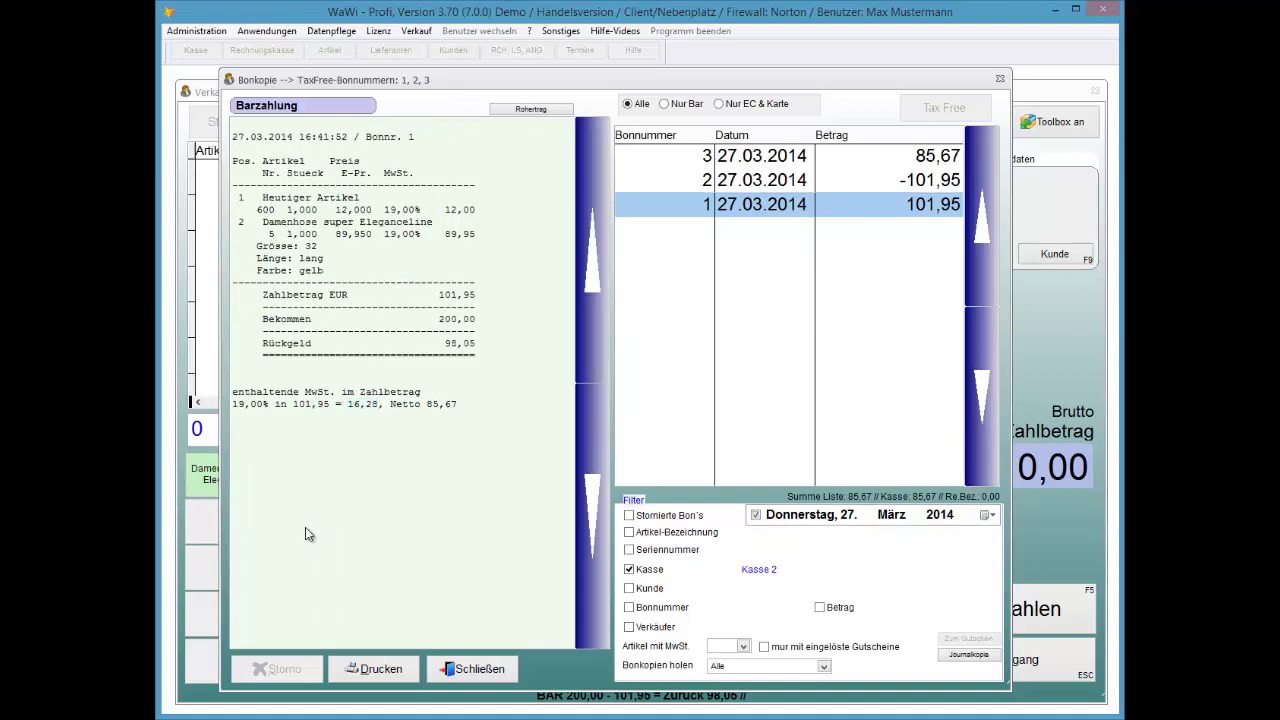
{"action": "key", "text": "Up"}
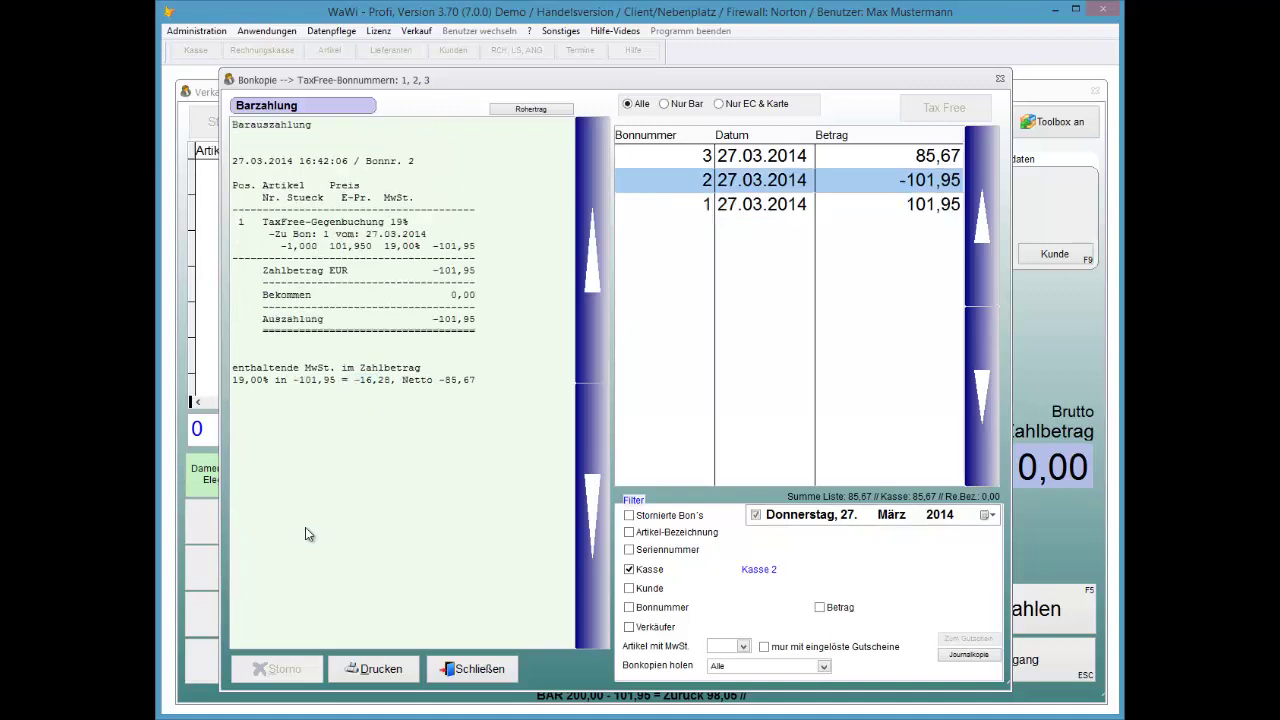
{"action": "key", "text": "Up"}
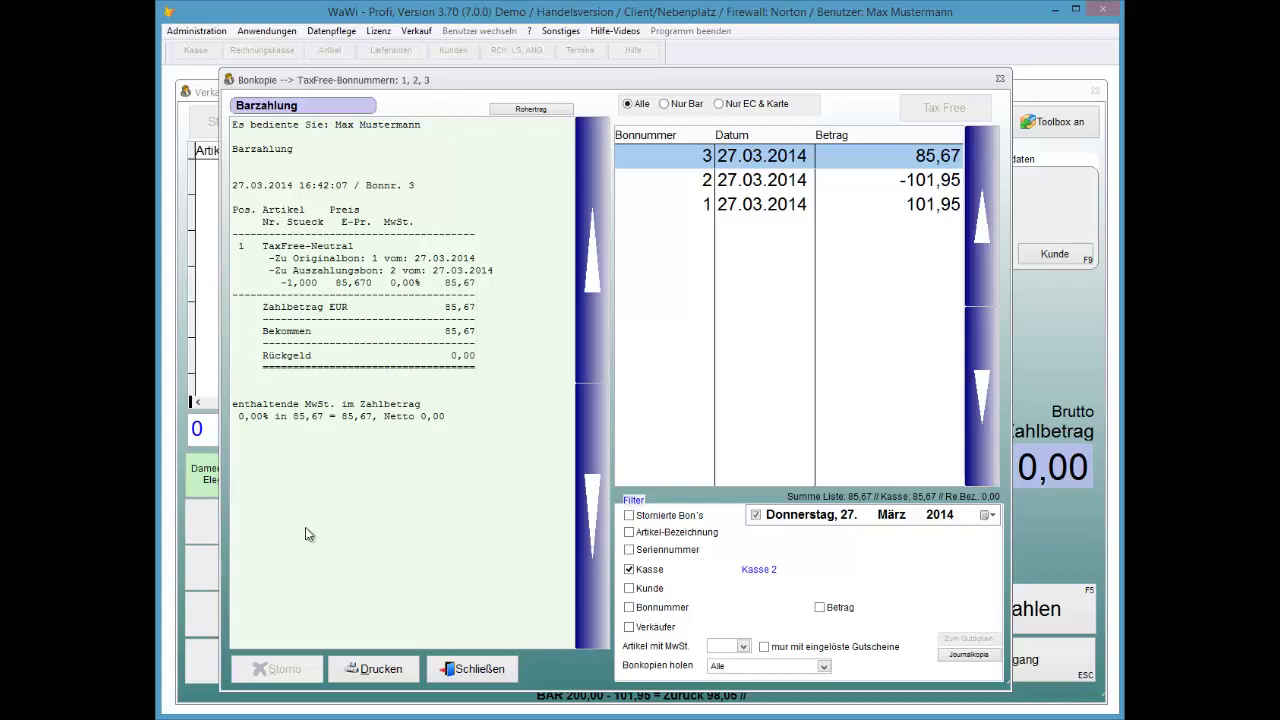
{"action": "key", "text": "Down"}
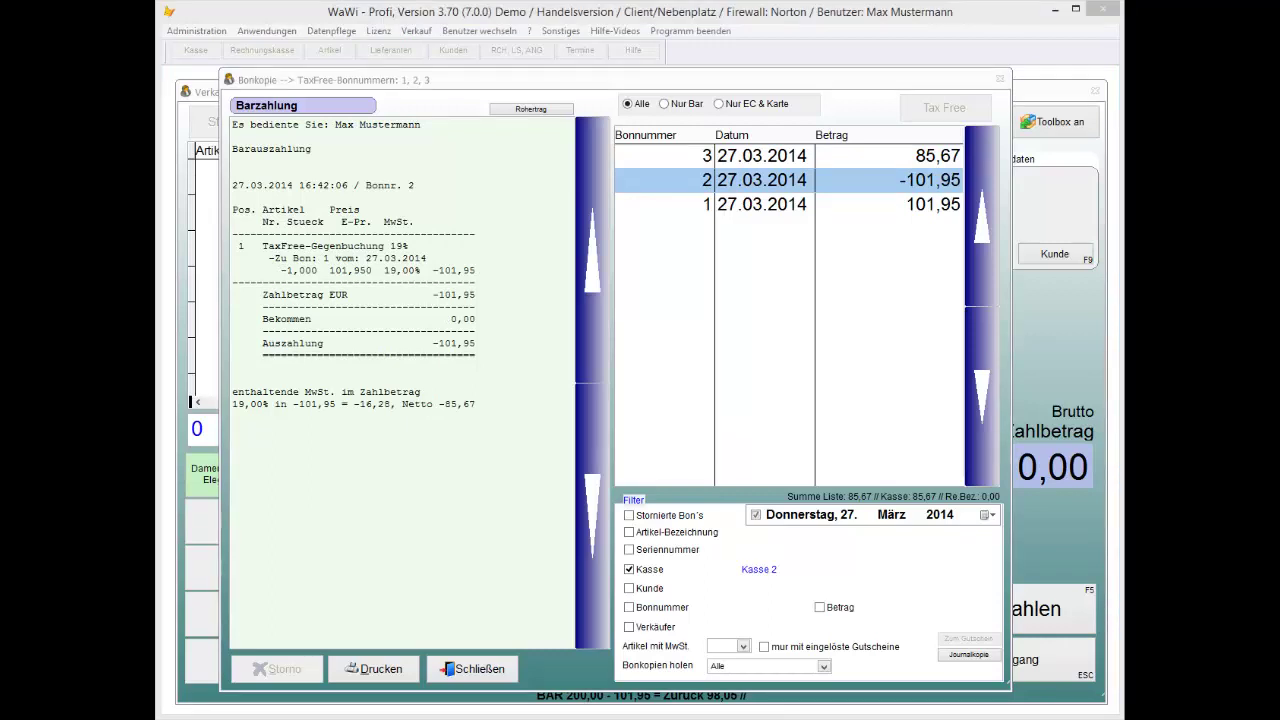
{"action": "left_click", "coordinate": [716, 212]}
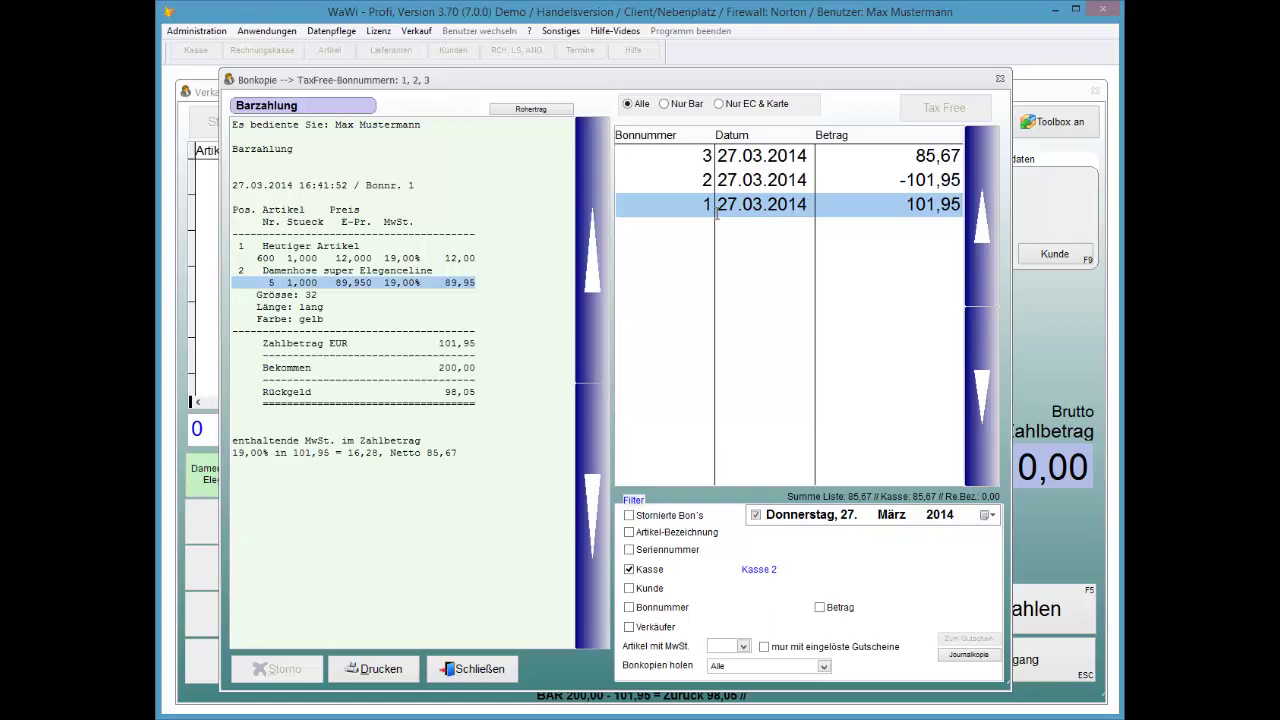
{"action": "key", "text": "Tab"}
{"action": "key", "text": "Return"}
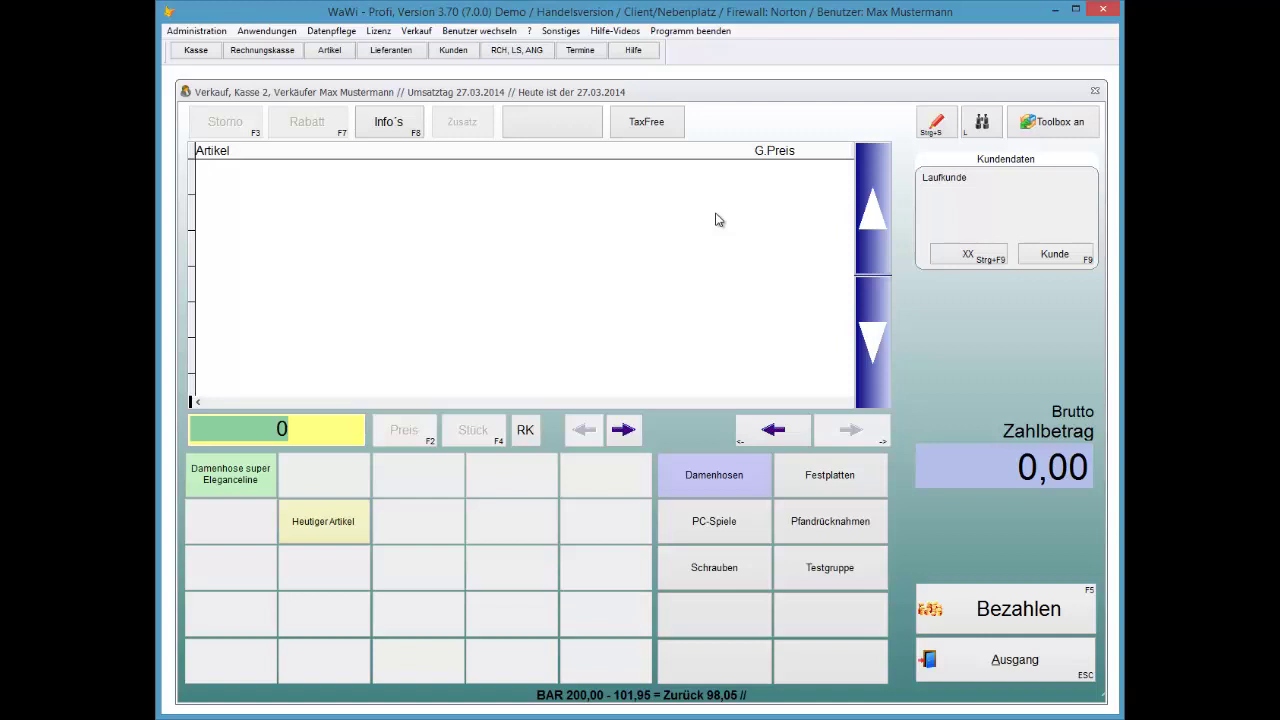
Step: Try to take back articles from sold receipt number 1 using the article return function
{"action": "left_click", "coordinate": [716, 213]}
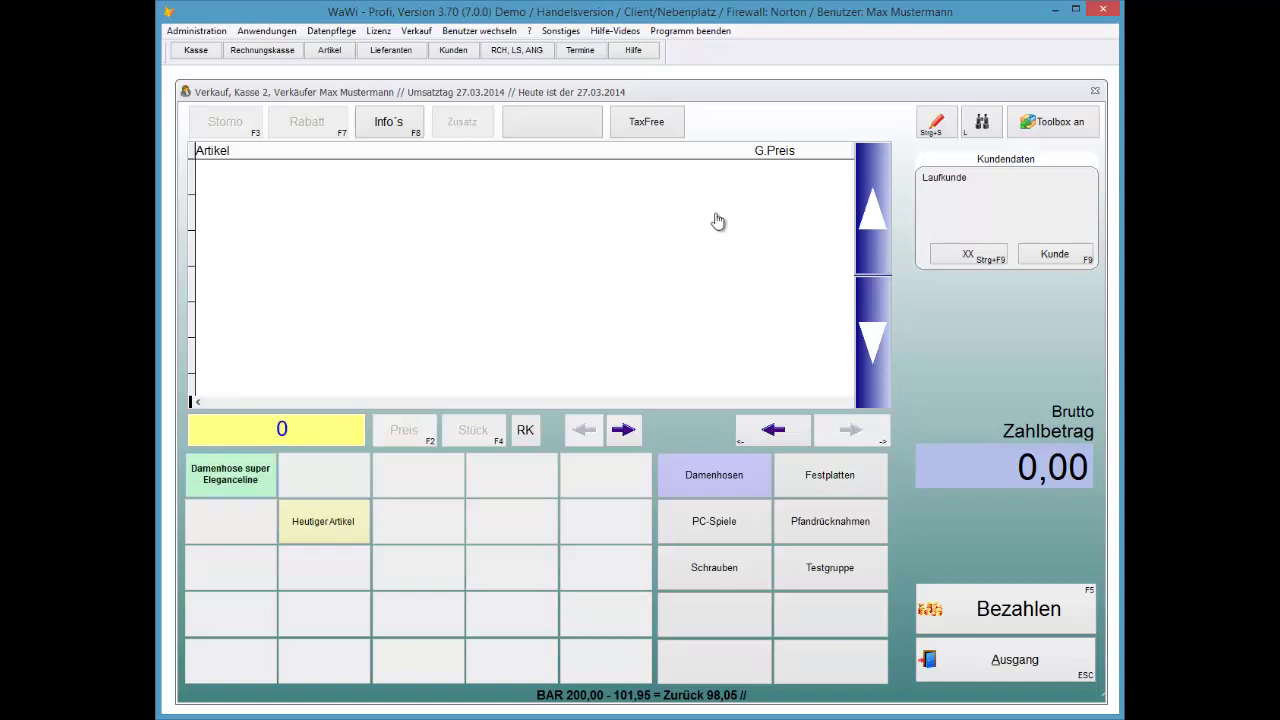
{"action": "key", "text": "F12"}
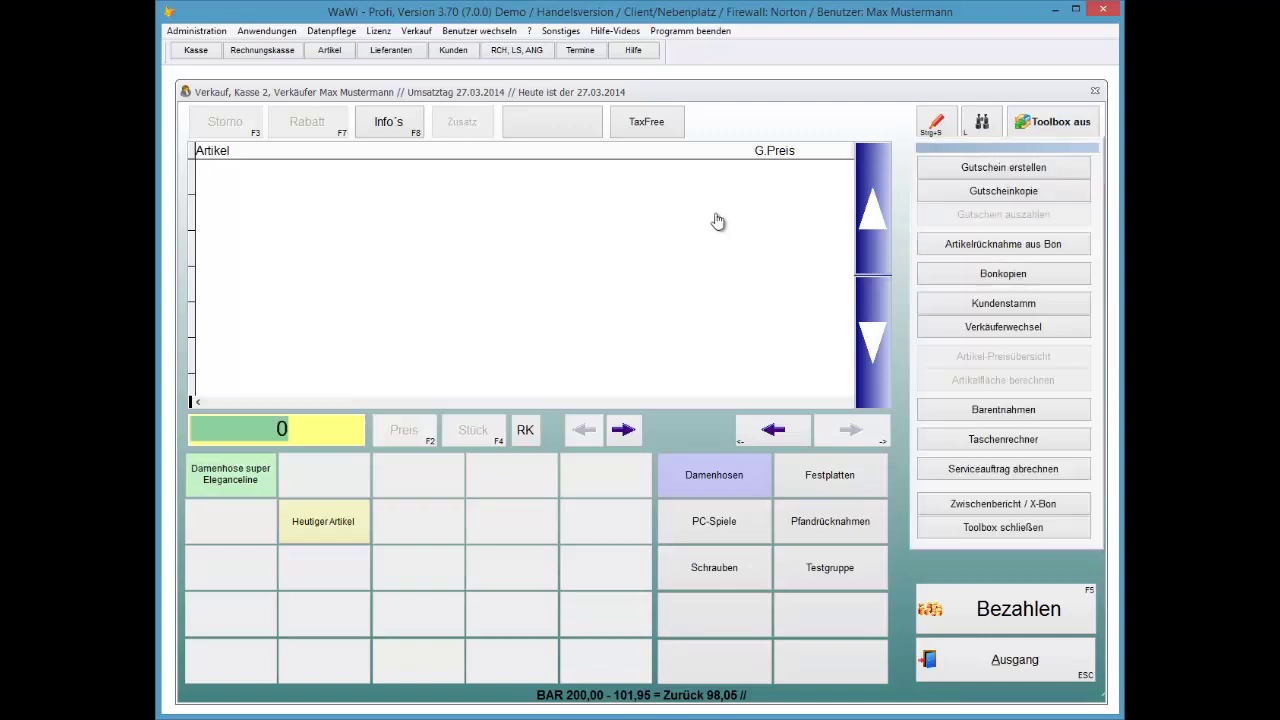
{"action": "key", "text": "Tab"}
{"action": "key", "text": "Tab"}
{"action": "key", "text": "Tab"}
{"action": "key", "text": "Return"}
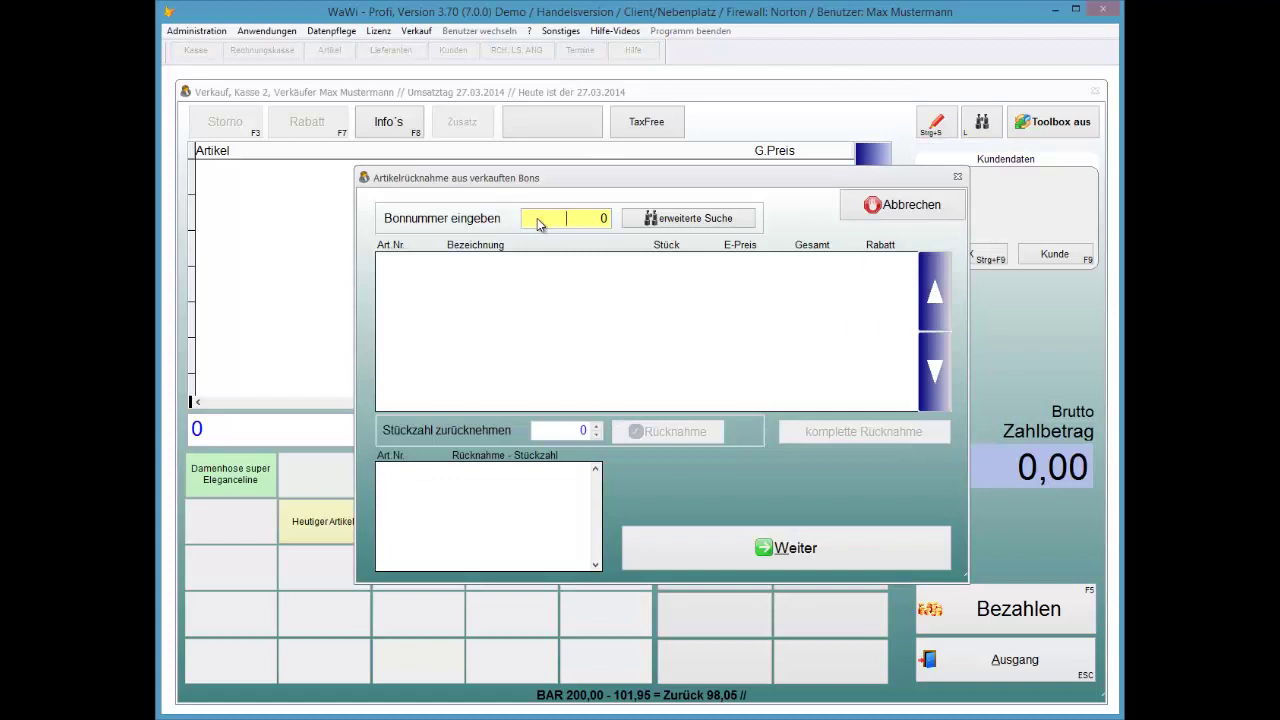
{"action": "type", "text": "1"}
{"action": "key", "text": "Return"}
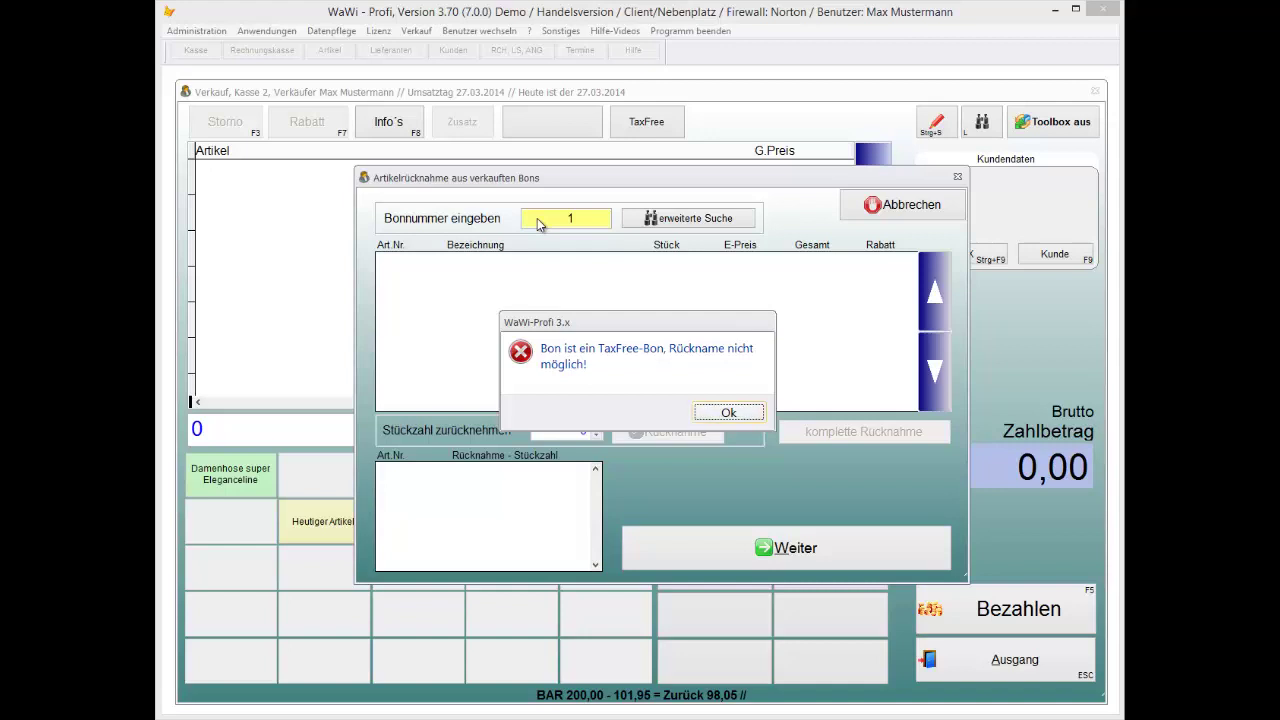
{"action": "key", "text": "Return"}
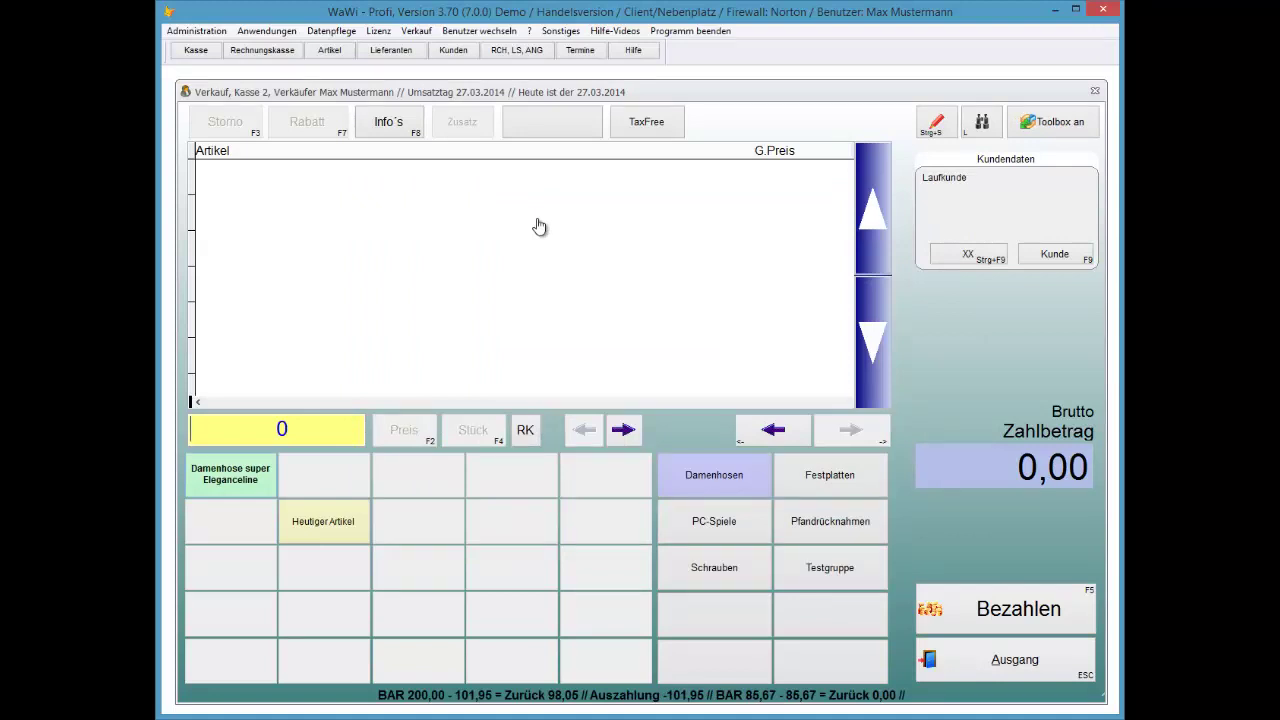
Step: Reopen the receipt copies, examine the TaxFree receipts and the items on the original receipt, and return to the sale
{"action": "left_click", "coordinate": [538, 219]}
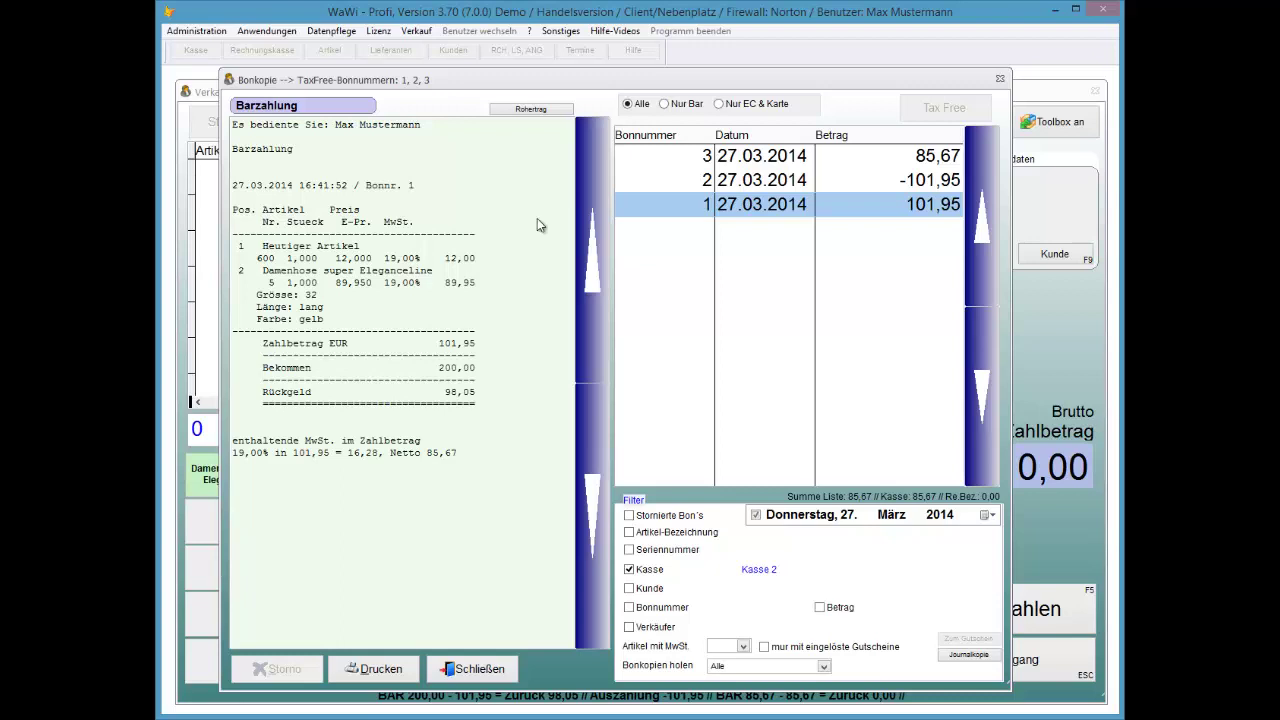
{"action": "key", "text": "Up"}
{"action": "key", "text": "Up"}
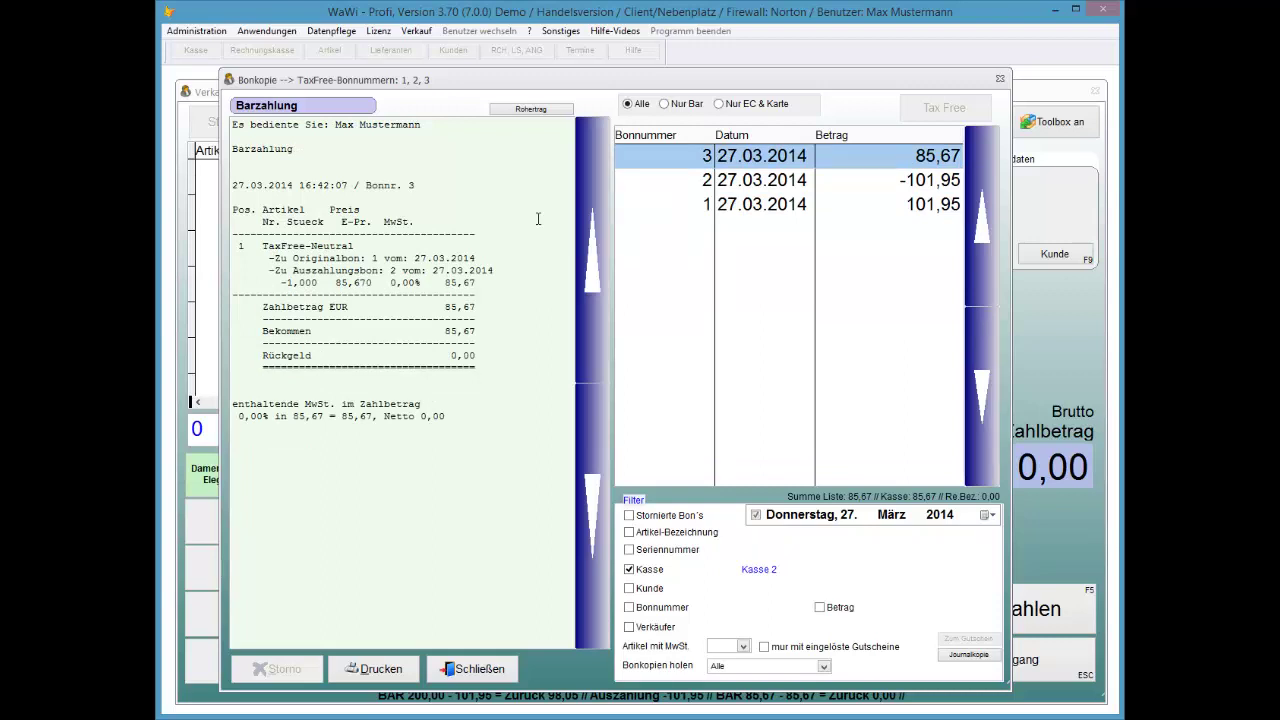
{"action": "key", "text": "Down"}
{"action": "key", "text": "Down"}
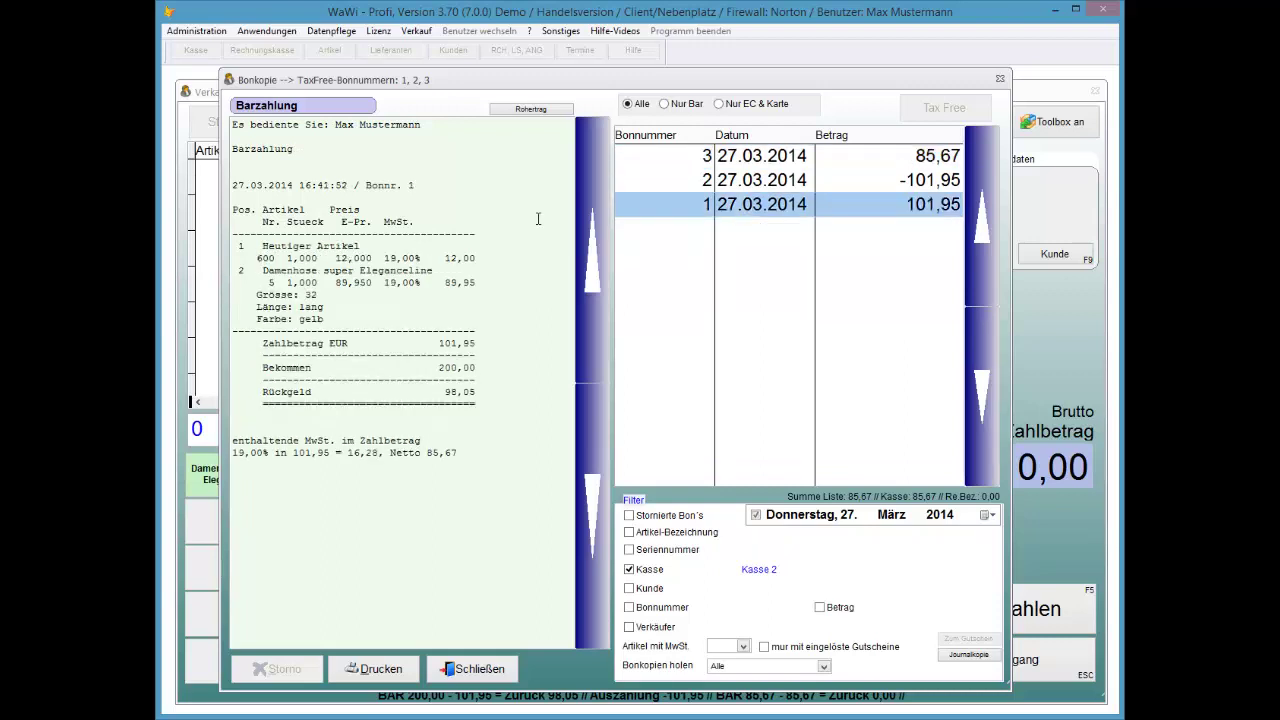
{"action": "key", "text": "shift+Right"}
{"action": "key", "text": "shift+Right"}
{"action": "key", "text": "shift+Right"}
{"action": "key", "text": "shift+Right"}
{"action": "key", "text": "Escape"}
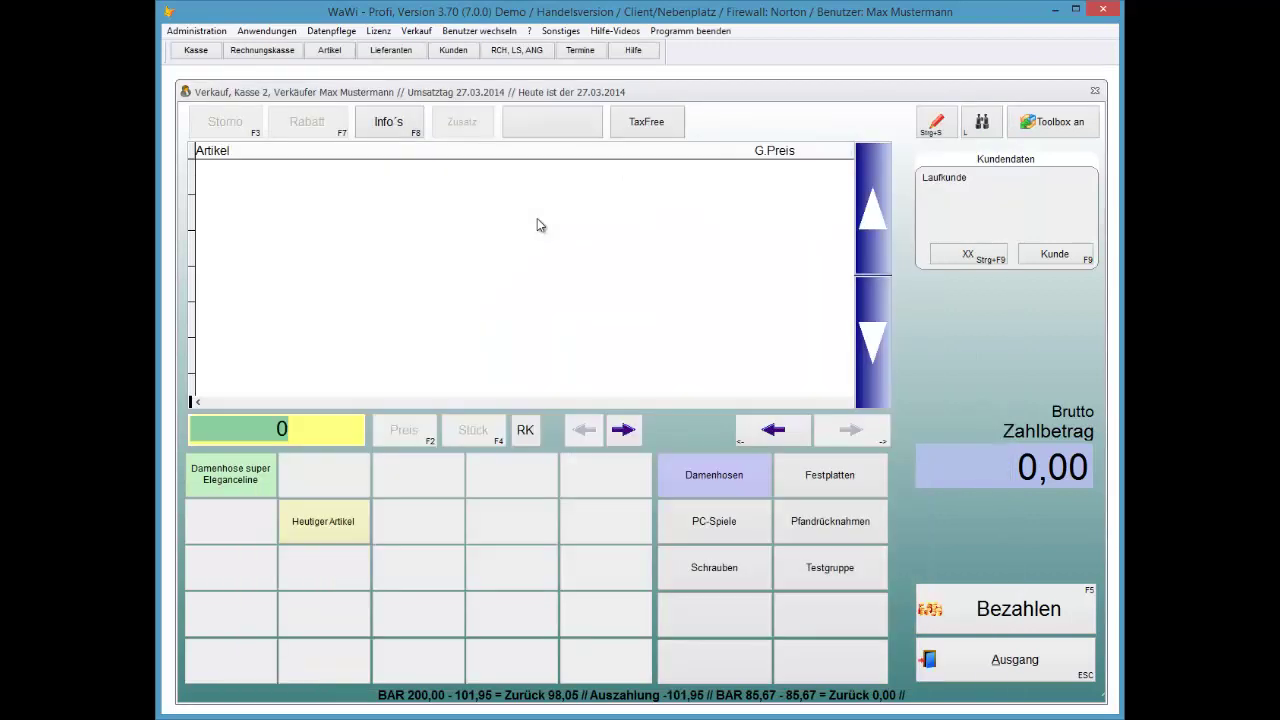
Step: Enter article 5 with quantity 1, approve it despite insufficient stock, and turn the position into an article return
{"action": "type", "text": "5"}
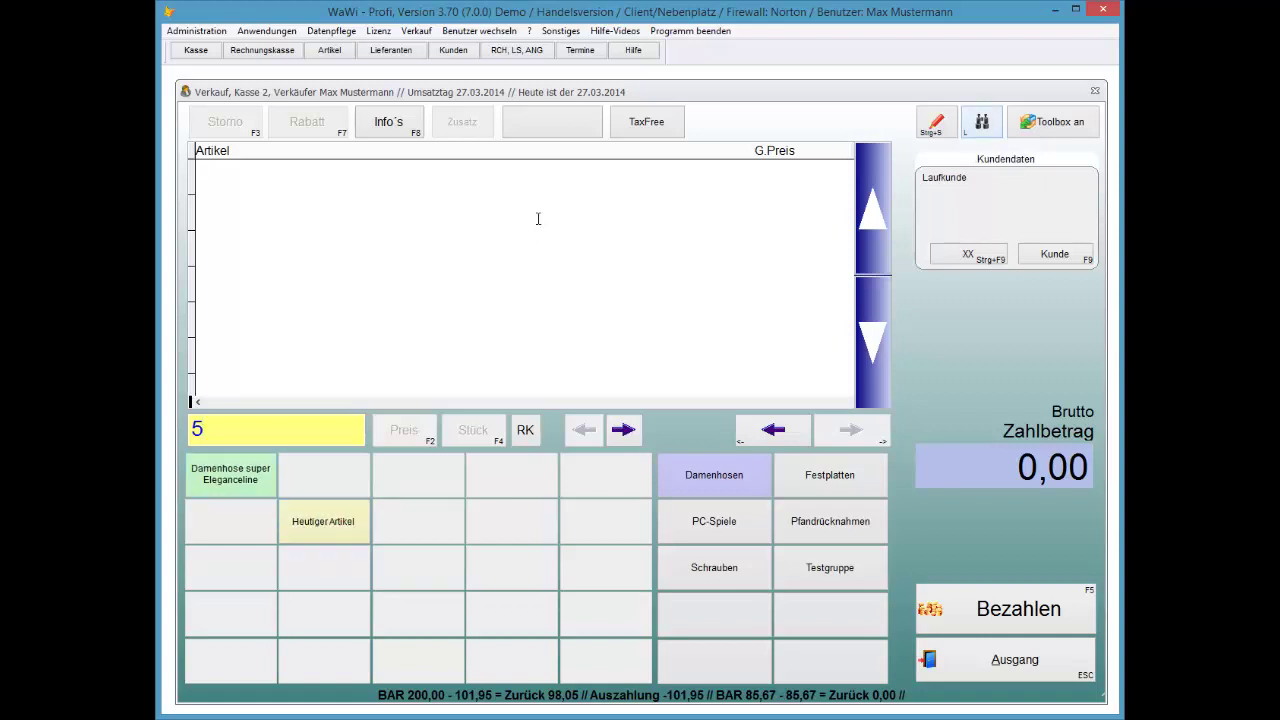
{"action": "key", "text": "Return"}
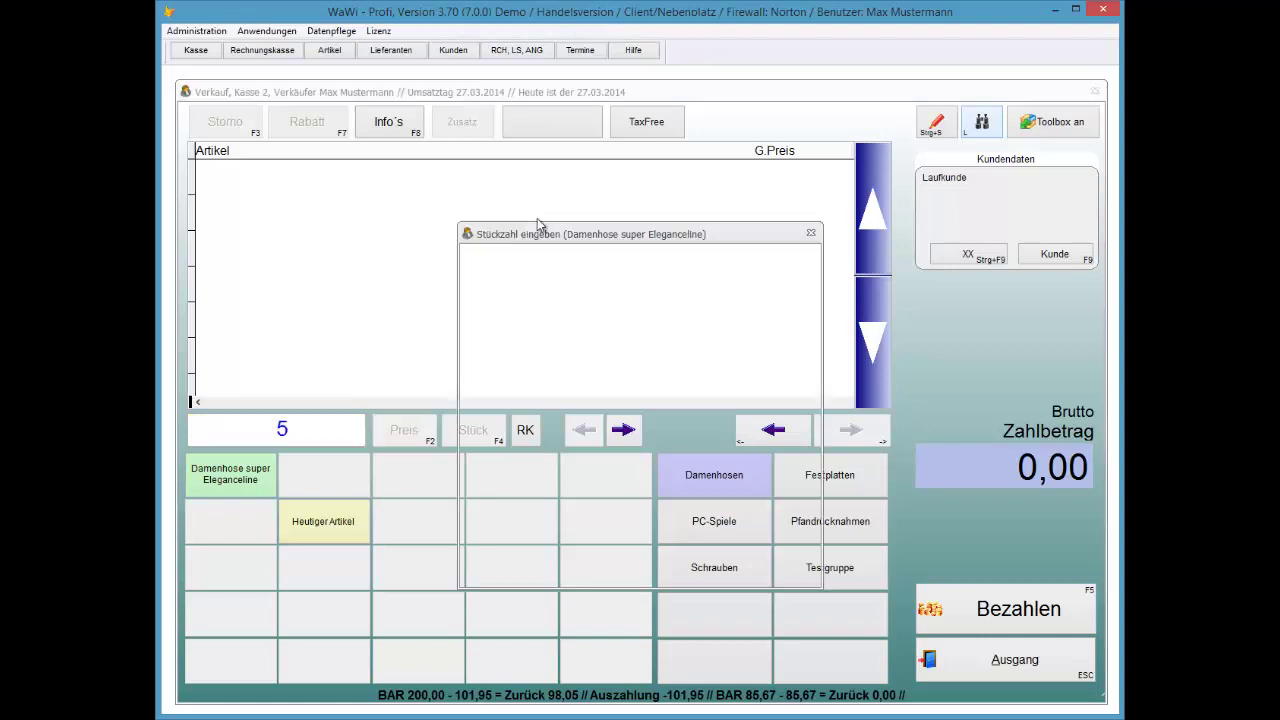
{"action": "key", "text": "Return"}
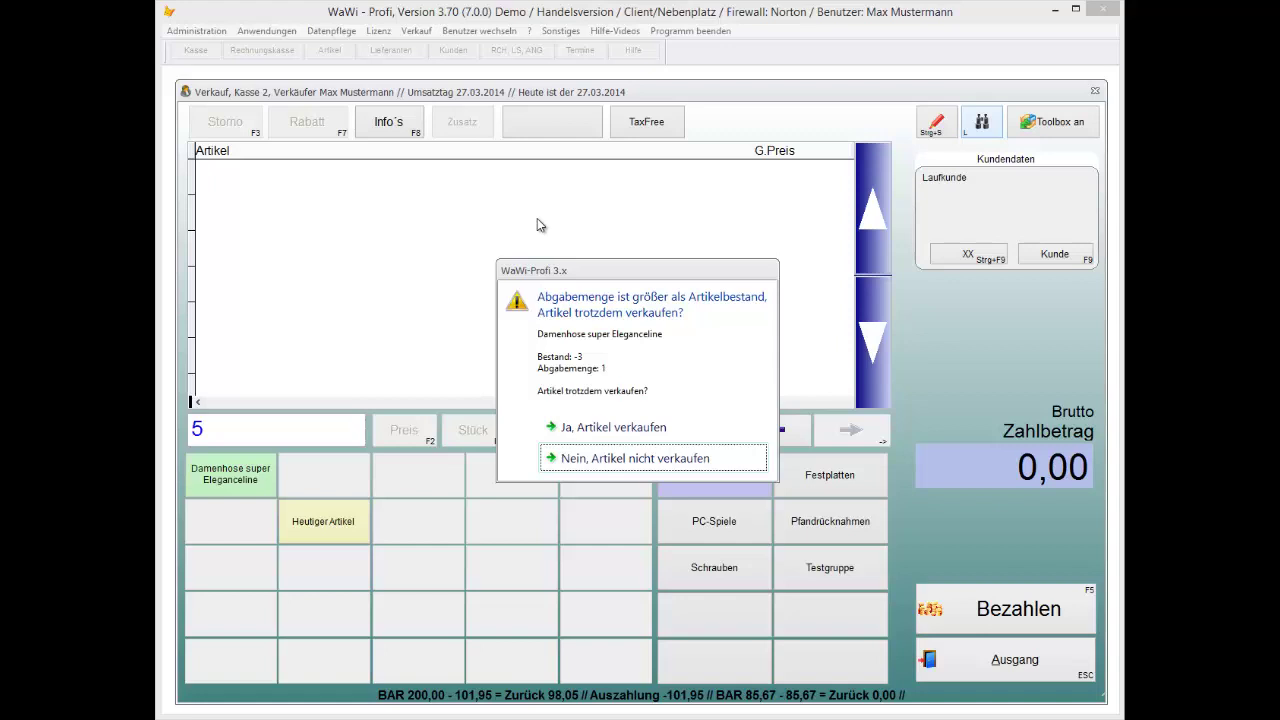
{"action": "key", "text": "Up"}
{"action": "key", "text": "Return"}
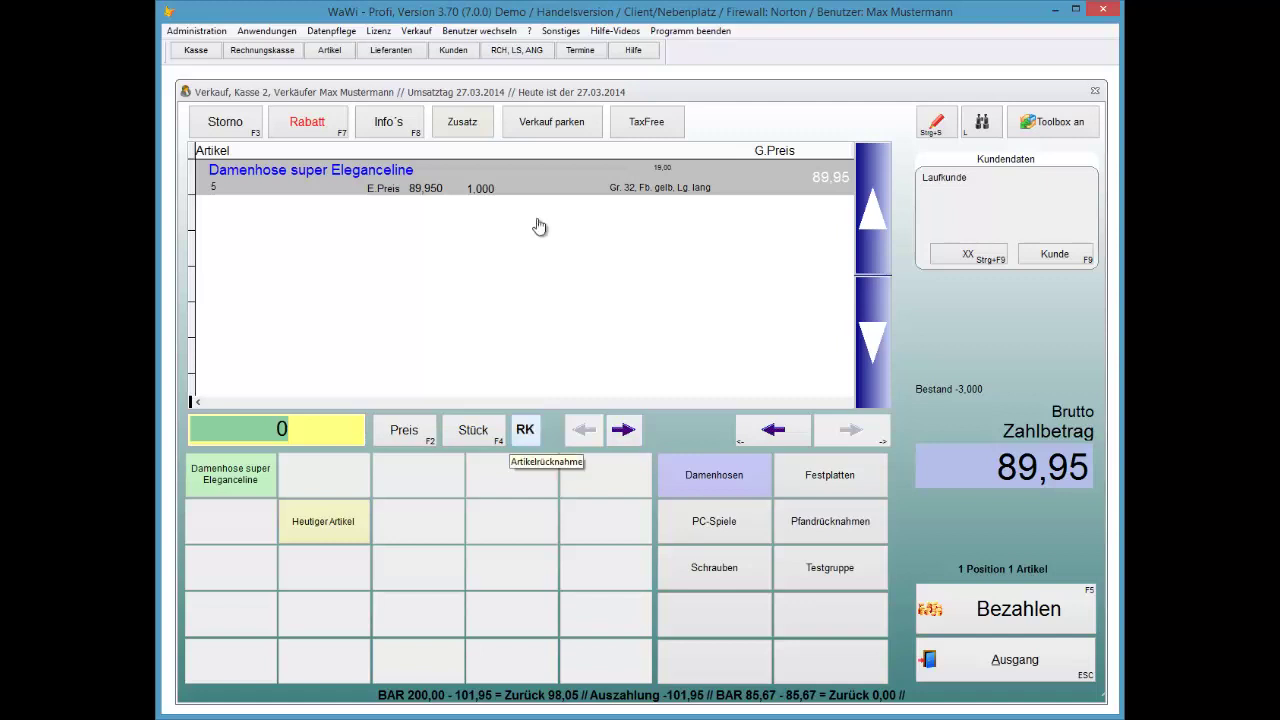
{"action": "left_click", "coordinate": [525, 429]}
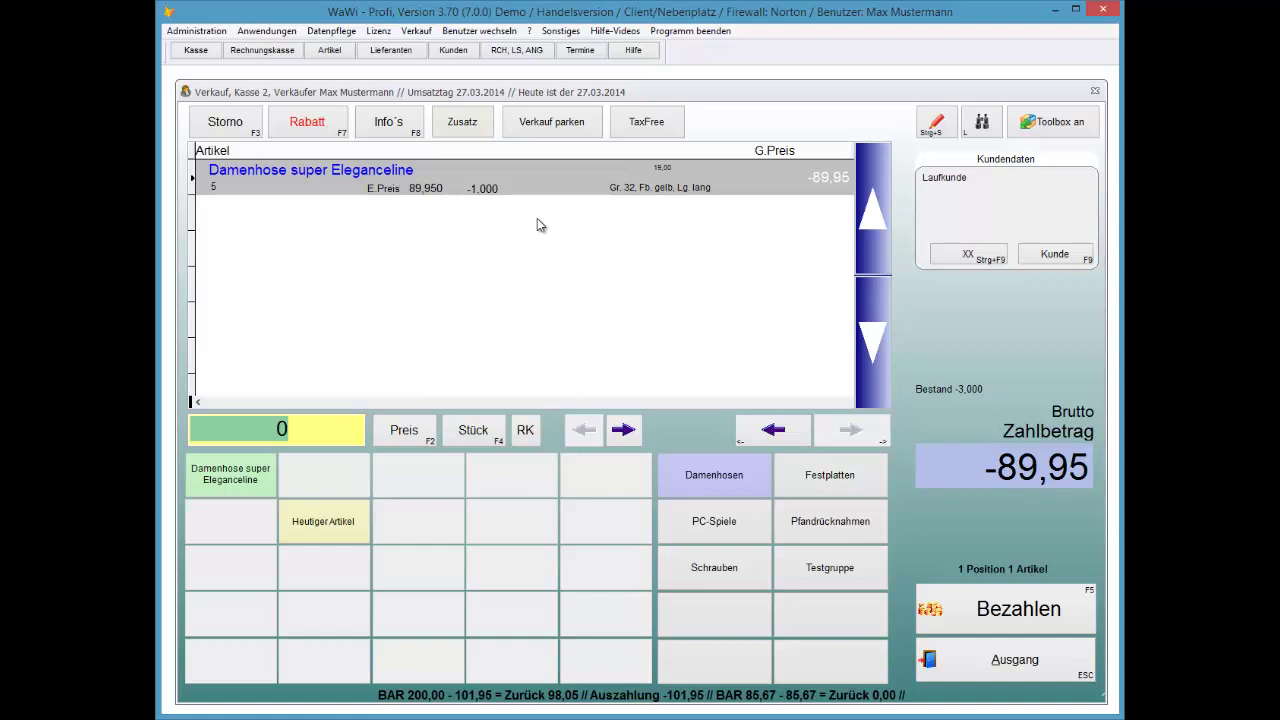
Step: Complete the article return by paying out the amount and booking it without printing a receipt
{"action": "key", "text": "F5"}
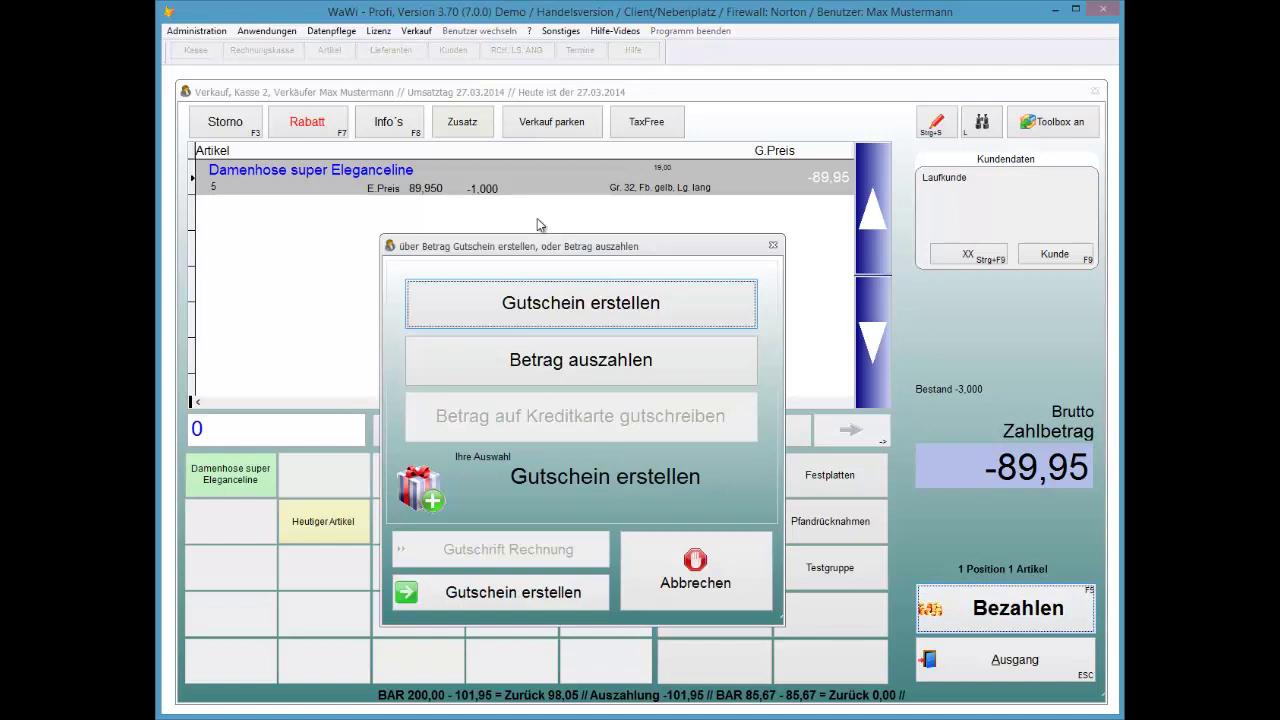
{"action": "key", "text": "Tab"}
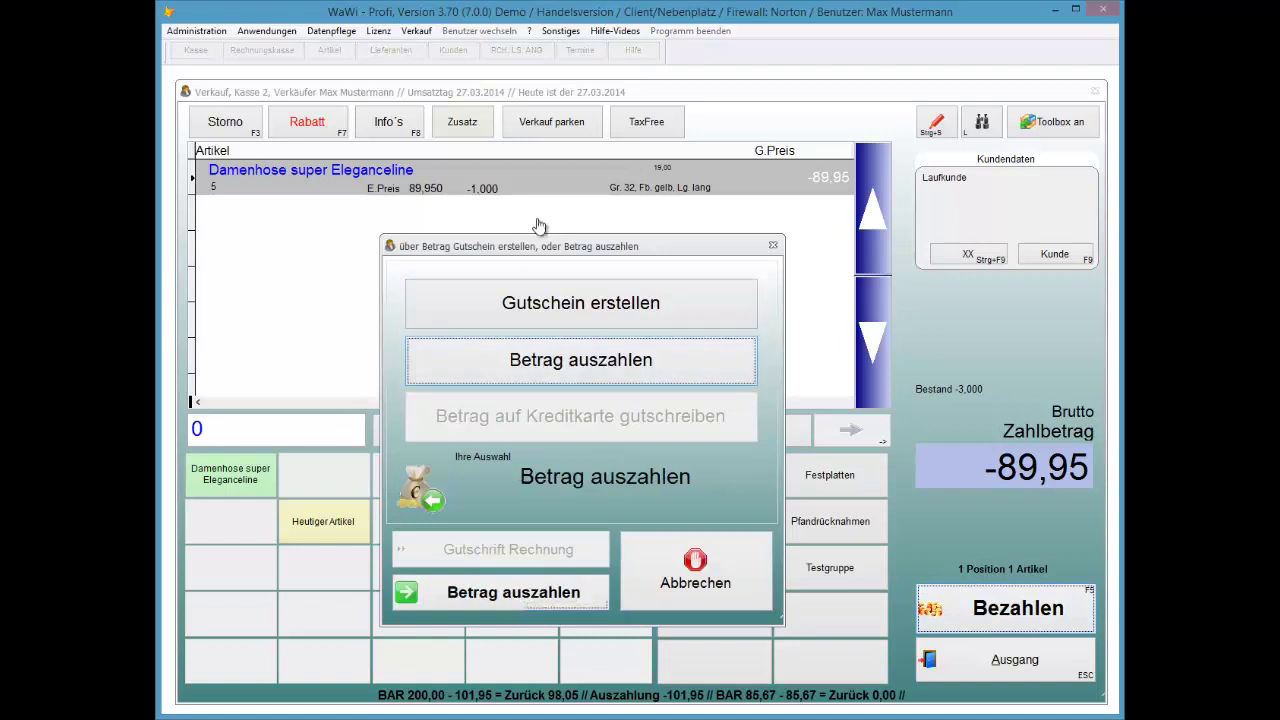
{"action": "key", "text": "Return"}
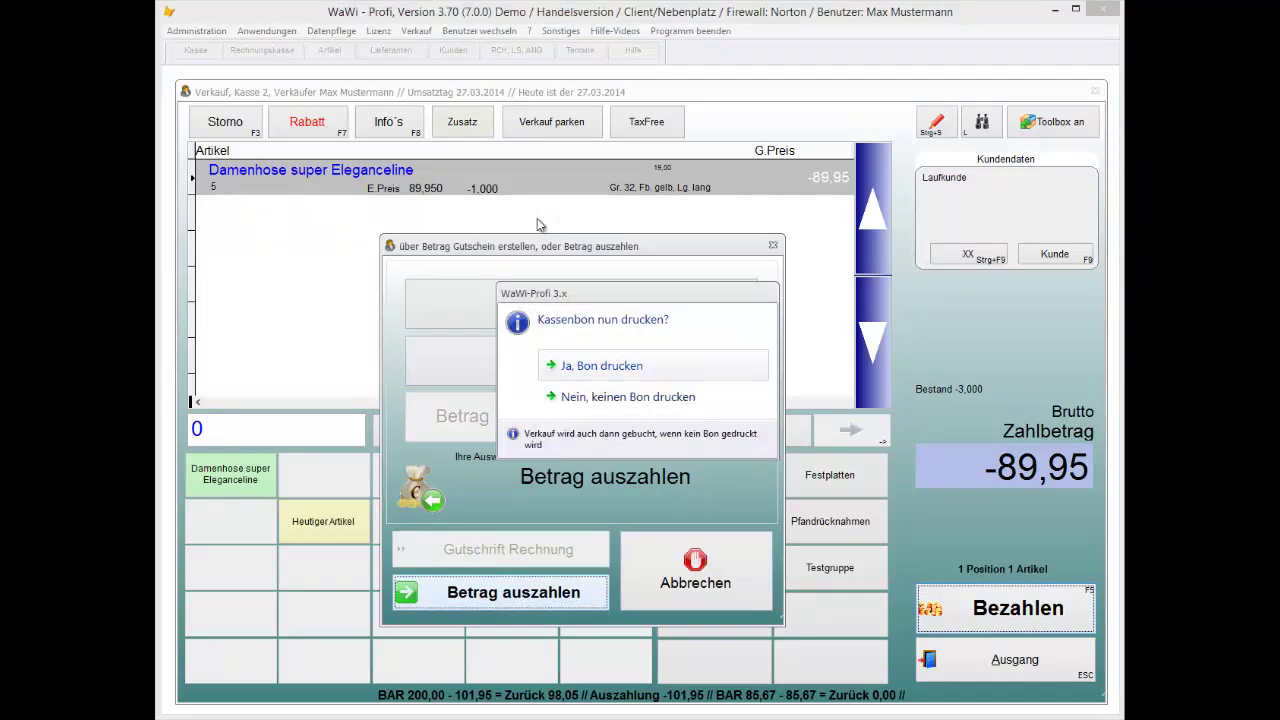
{"action": "key", "text": "Down"}
{"action": "key", "text": "Return"}
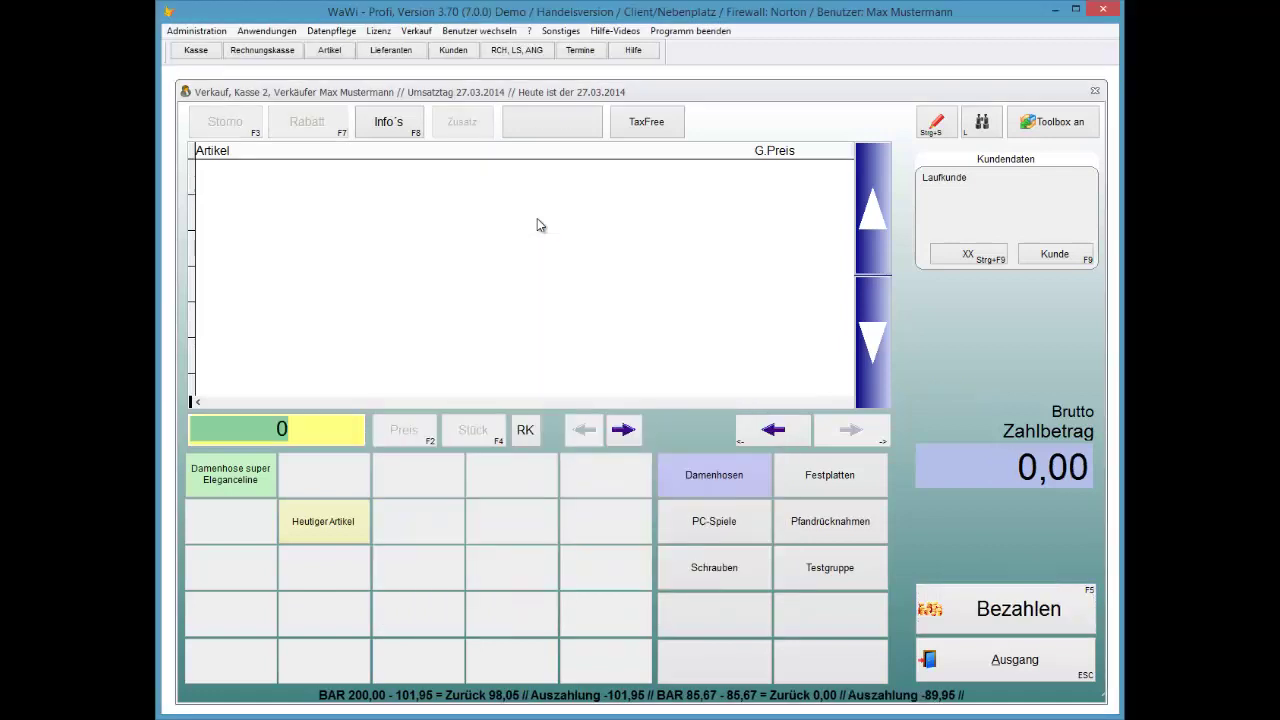
Step: Open the receipt copies, examine the VAT amount contained in return receipt 4, and go back to the sale
{"action": "key", "text": "ctrl+b"}
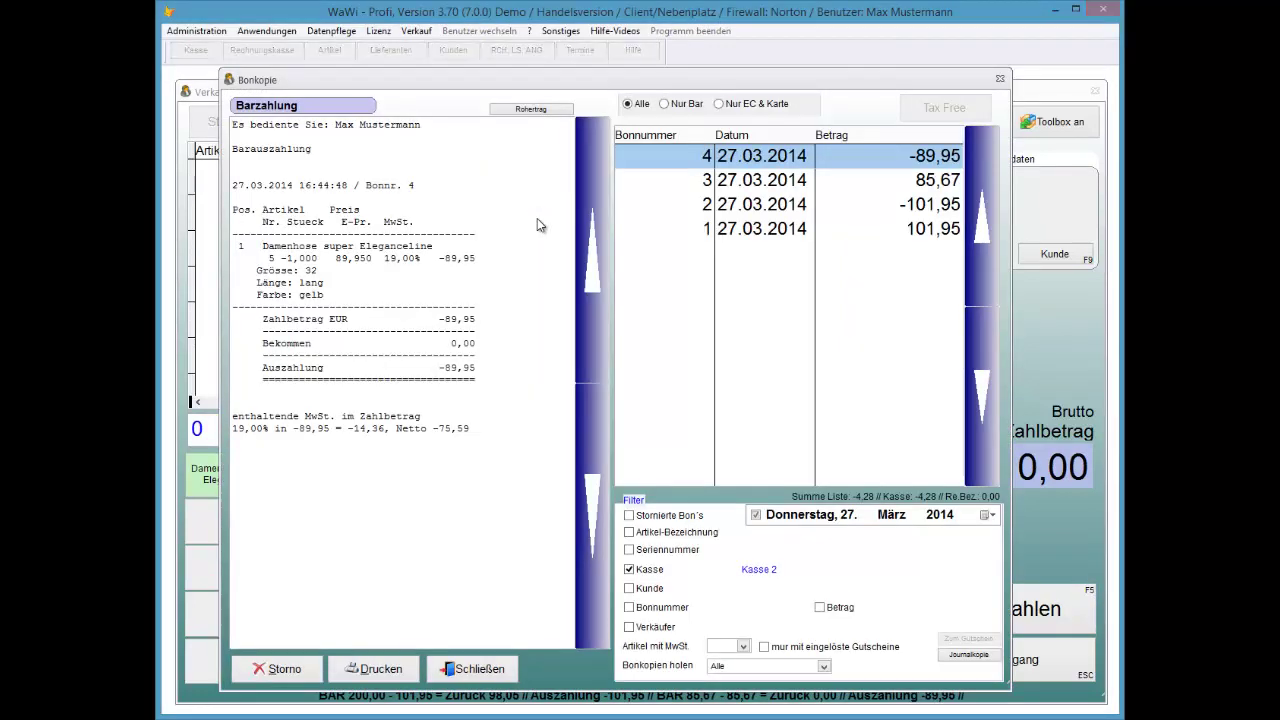
{"action": "key", "text": "Escape"}
{"action": "left_click_drag", "start_coordinate": [287, 428], "coordinate": [390, 428]}
{"action": "key", "text": "Down"}
{"action": "key", "text": "Tab"}
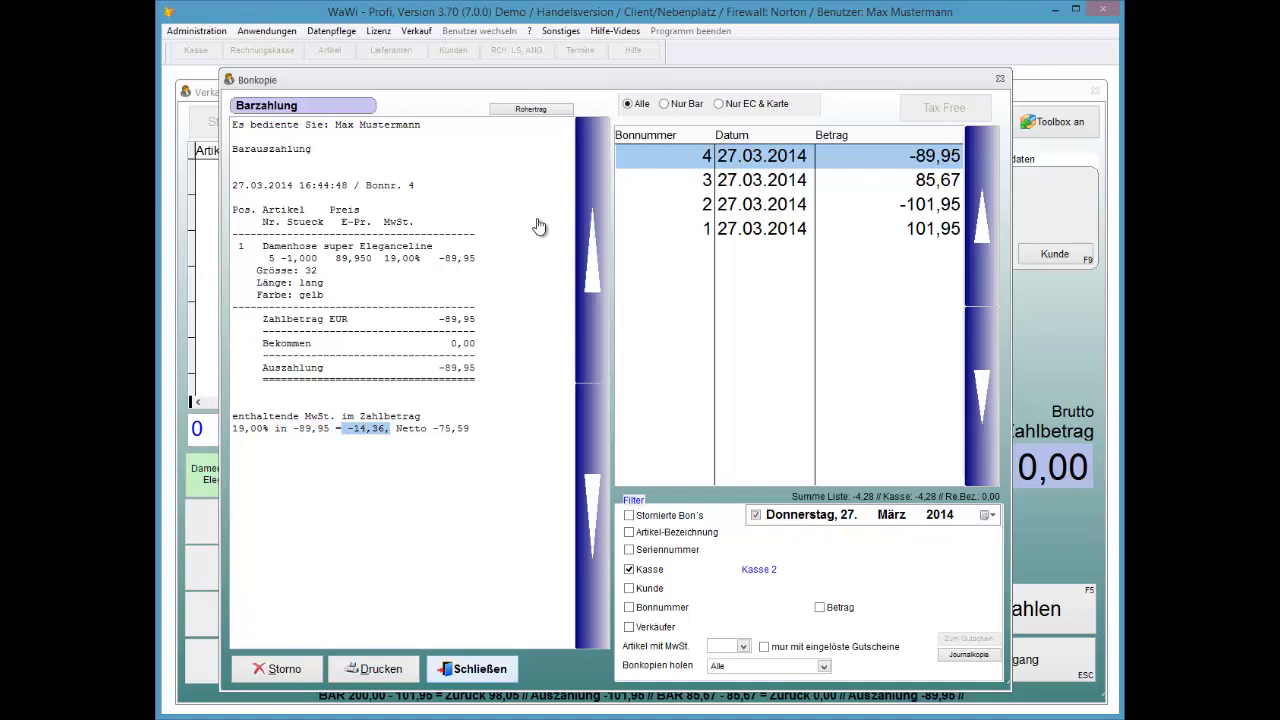
{"action": "key", "text": "Return"}
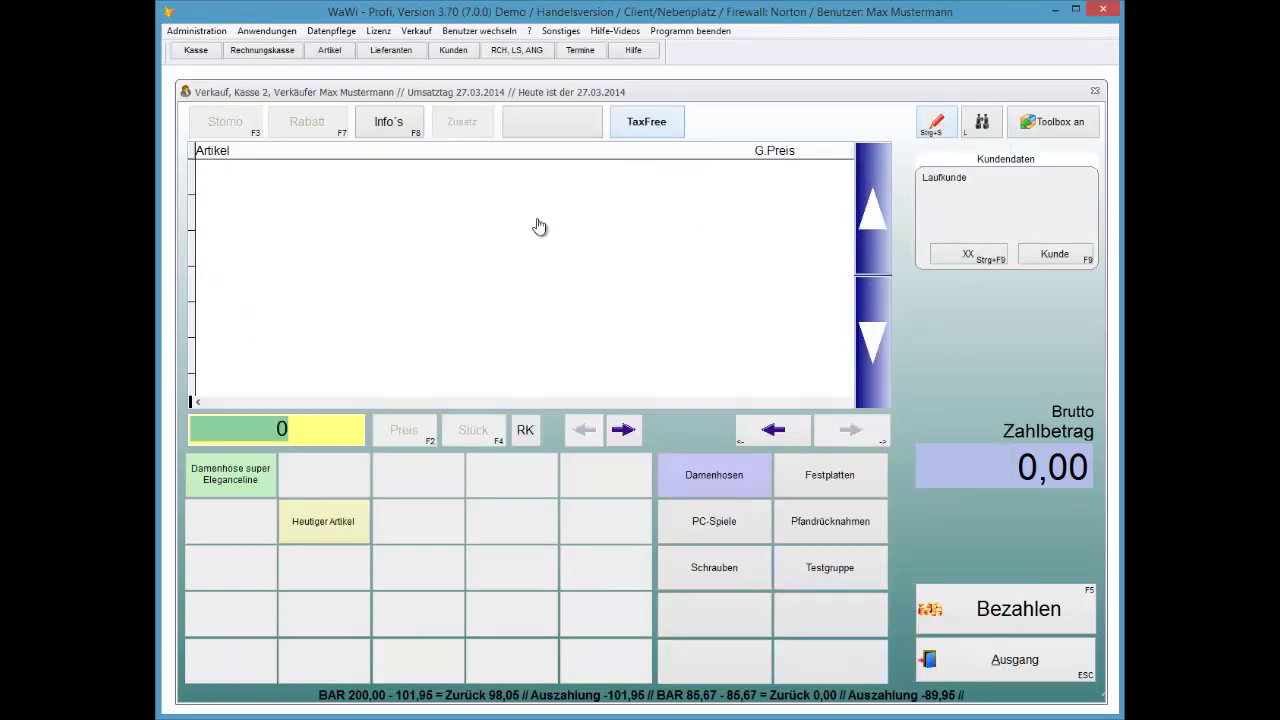
Step: Create a quick TaxFree receipt for receipt number 4 and acknowledge the payout notice
{"action": "type", "text": "t"}
{"action": "type", "text": "4"}
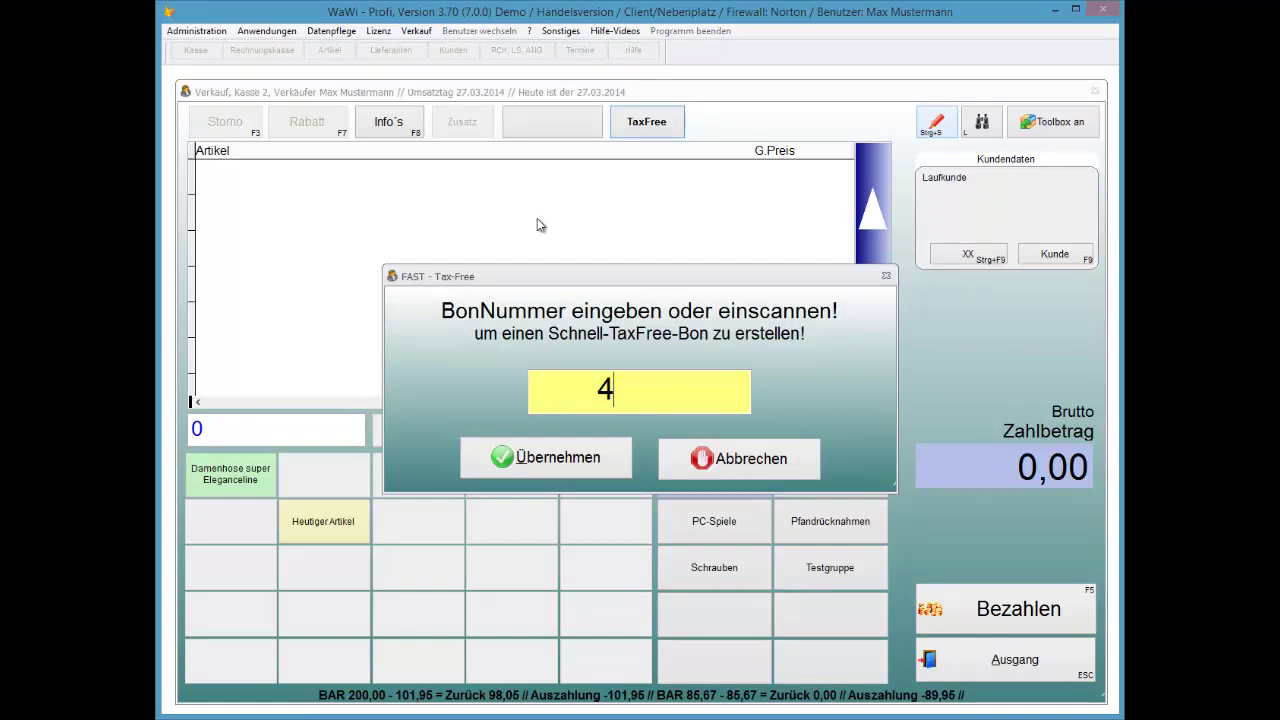
{"action": "key", "text": "Return"}
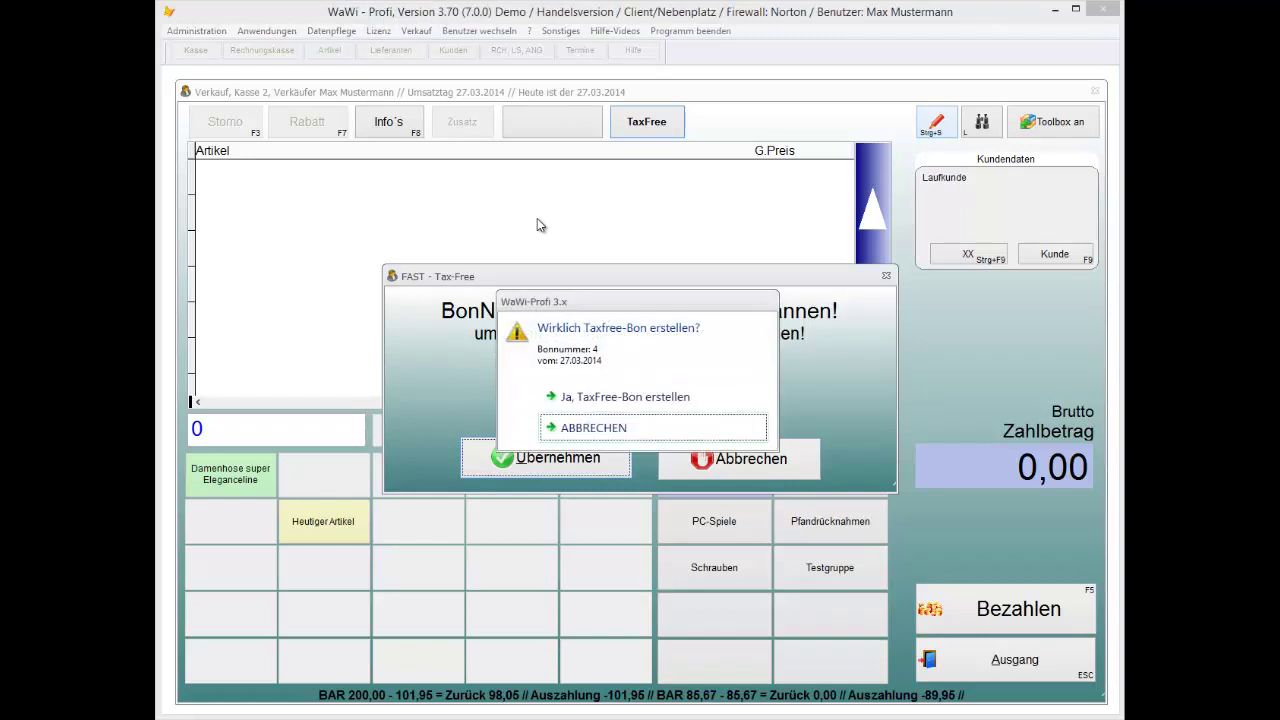
{"action": "key", "text": "Up"}
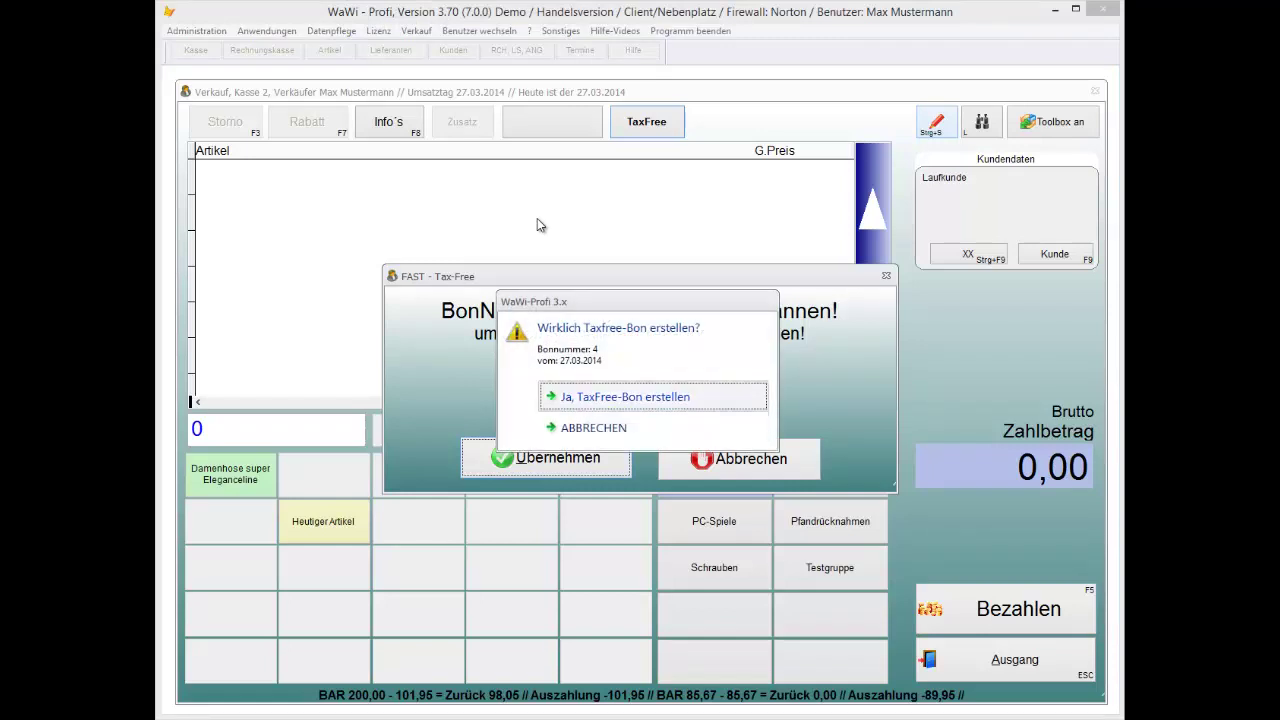
{"action": "key", "text": "Return"}
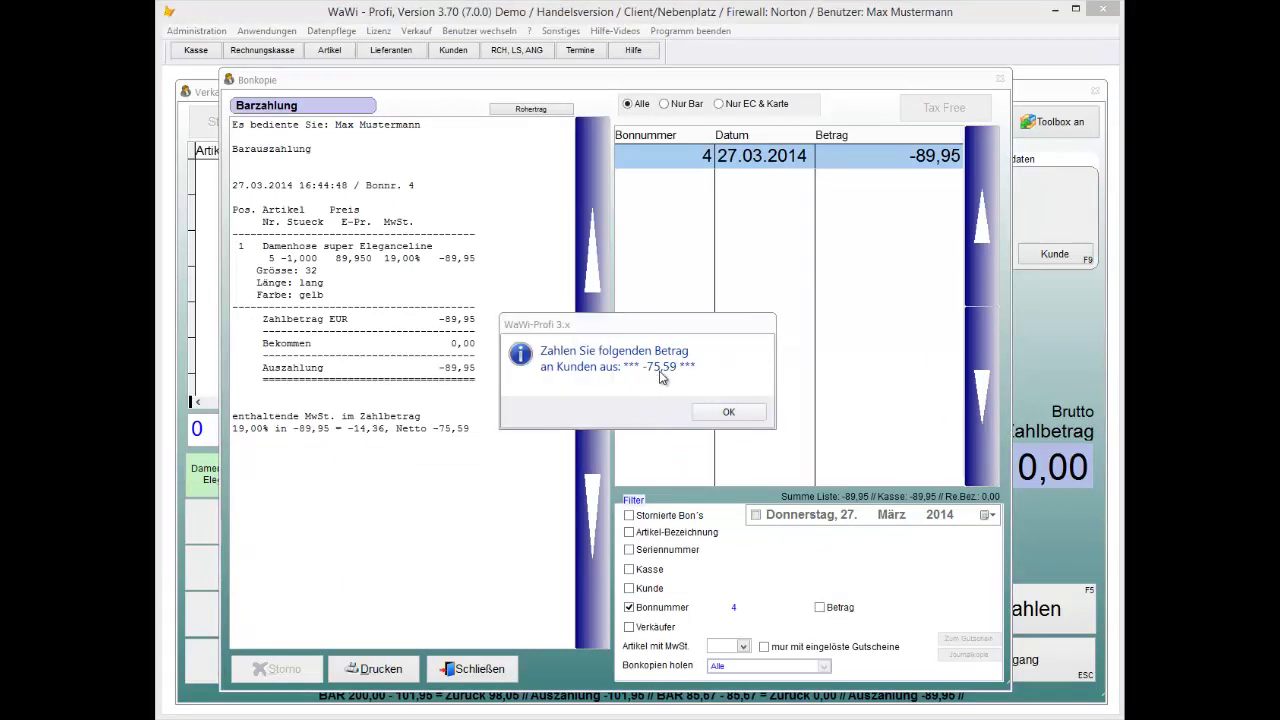
{"action": "left_click", "coordinate": [724, 410]}
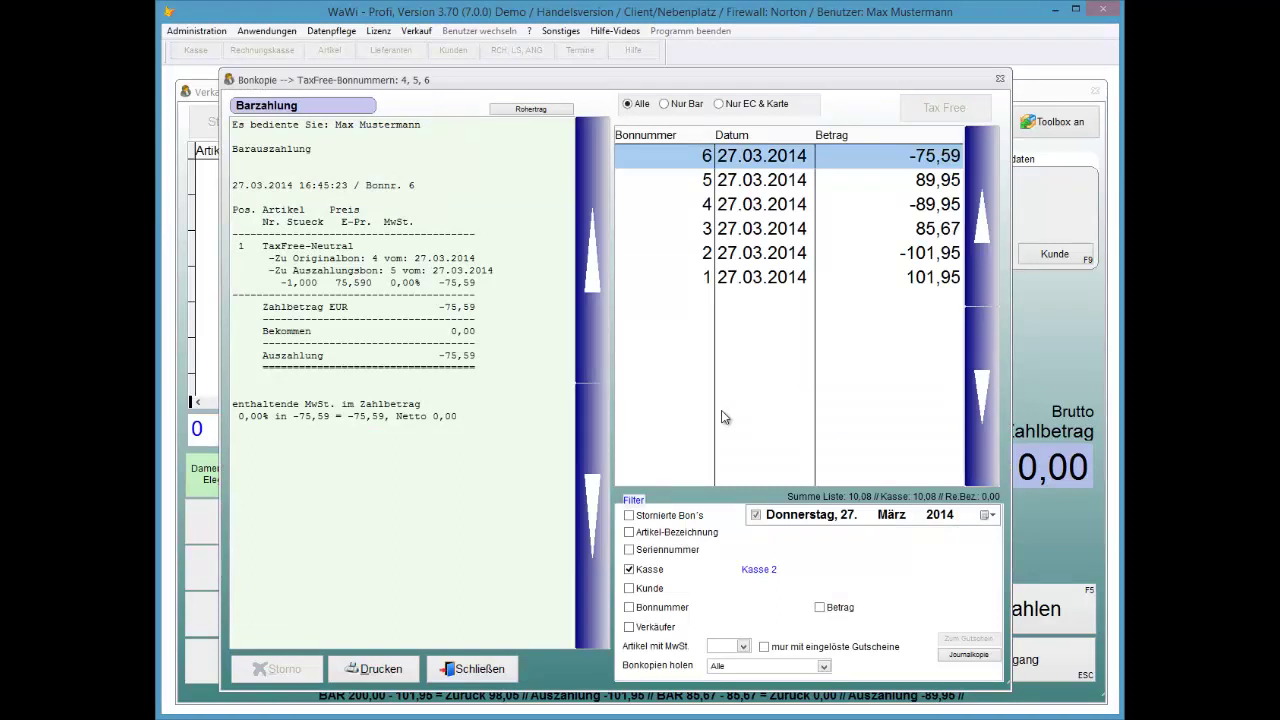
Step: Show return receipt 4 in the receipt copies and highlight its returned article, Damenhose super Eleganceline
{"action": "key", "text": "Down"}
{"action": "key", "text": "Down"}
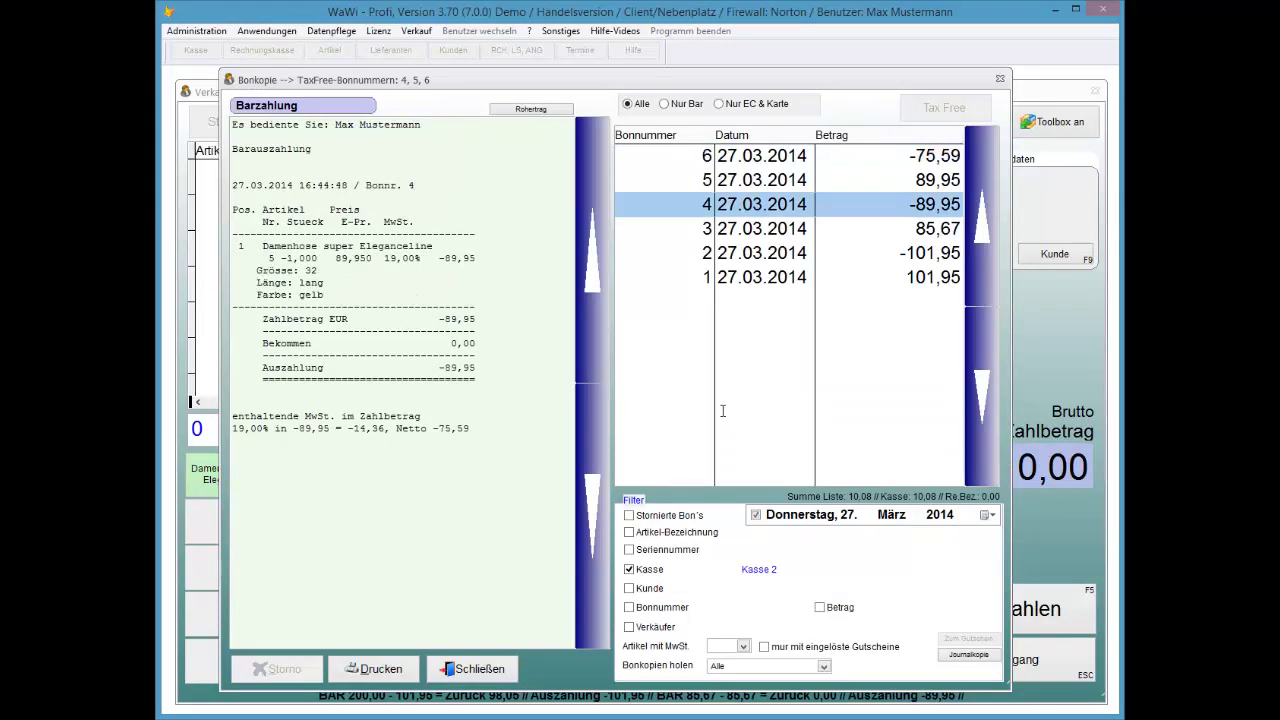
{"action": "key", "text": "shift+Right"}
{"action": "key", "text": "shift+Right"}
{"action": "key", "text": "shift+Right"}
{"action": "key", "text": "shift+Right"}
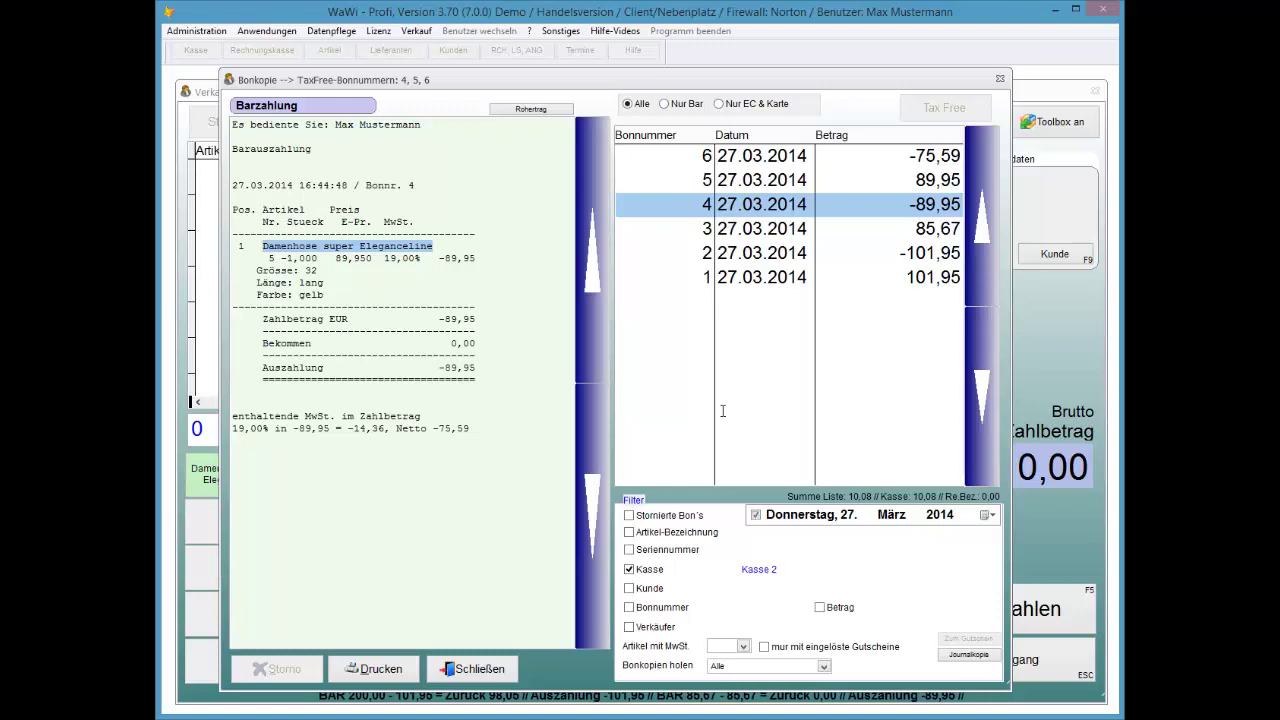
Step: Compare TaxFree counter-booking receipt 5 with return receipt 4, and examine the VAT rate on tax-neutral receipt 6
{"action": "key", "text": "Up"}
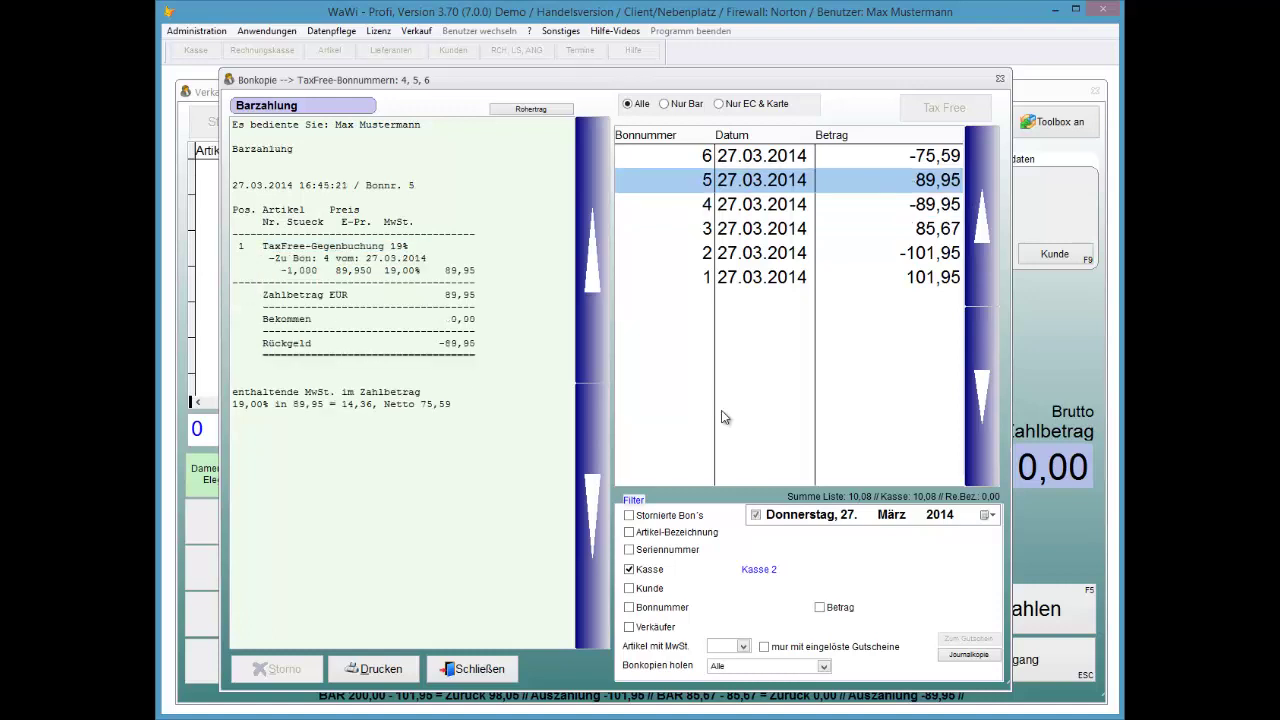
{"action": "key", "text": "Down"}
{"action": "key", "text": "Up"}
{"action": "key", "text": "Down"}
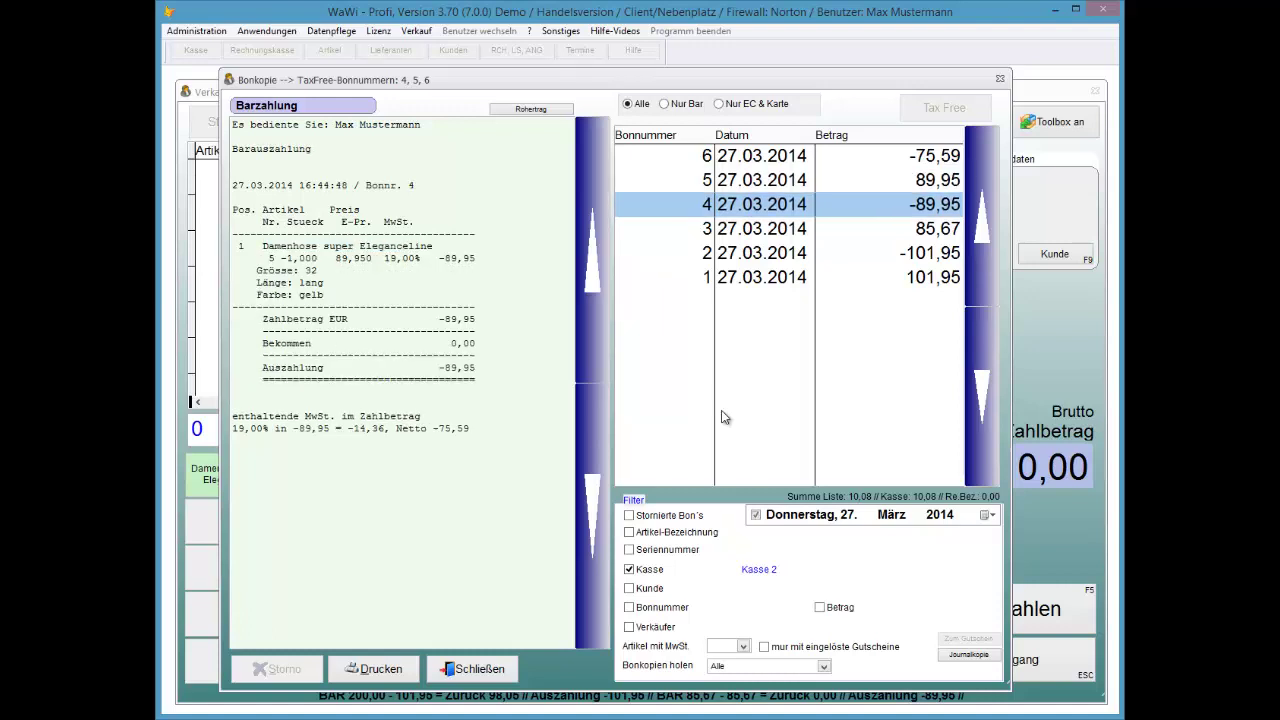
{"action": "key", "text": "Up"}
{"action": "key", "text": "Down"}
{"action": "key", "text": "Up"}
{"action": "key", "text": "Up"}
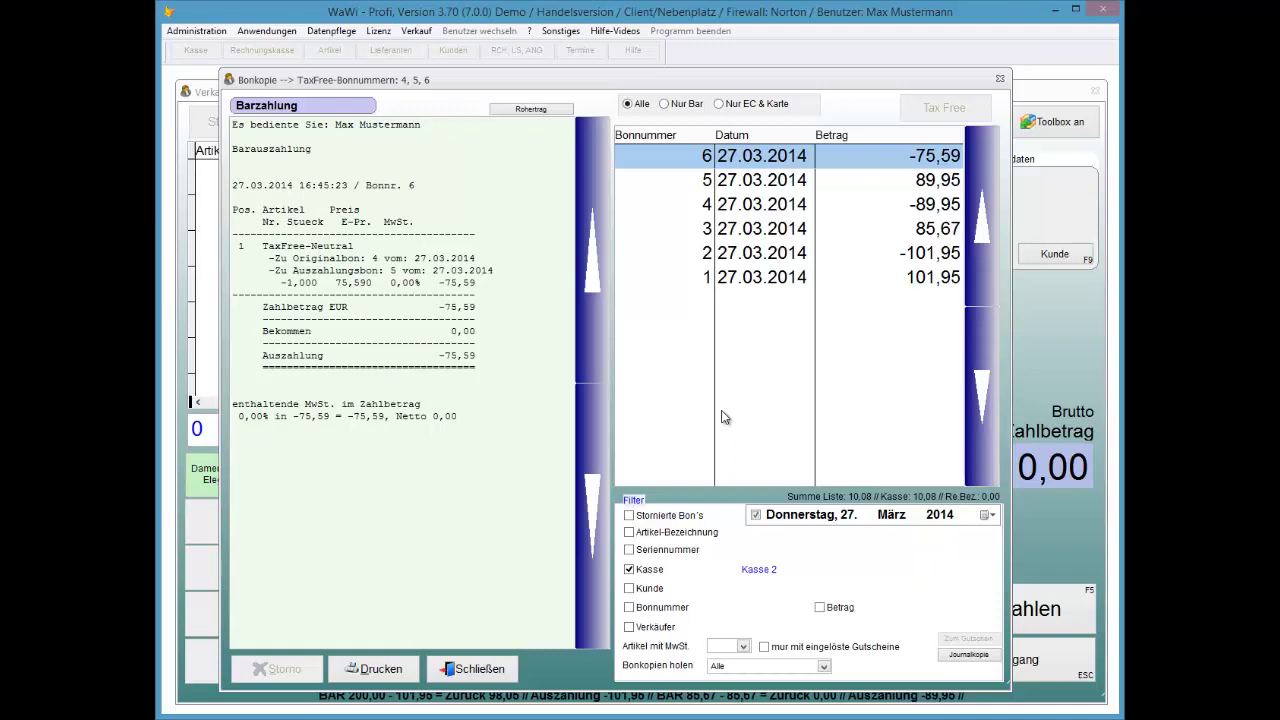
{"action": "left_click_drag", "start_coordinate": [384, 283], "coordinate": [421, 283]}
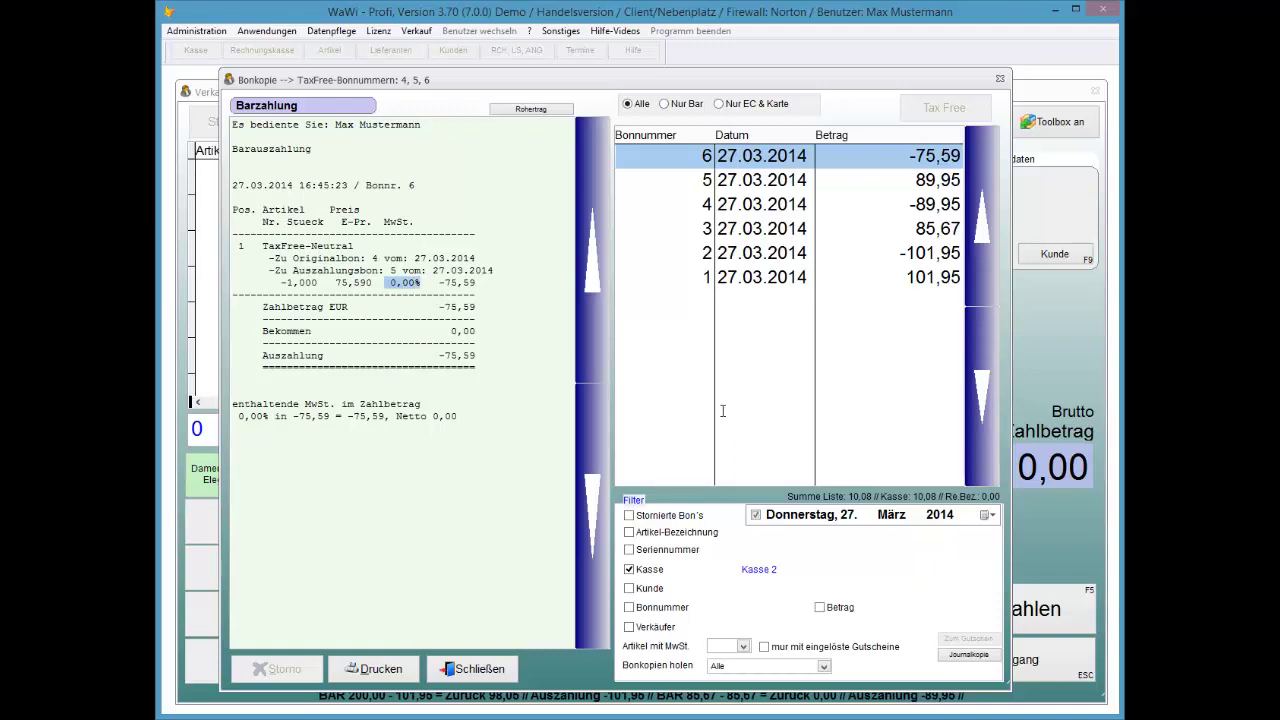